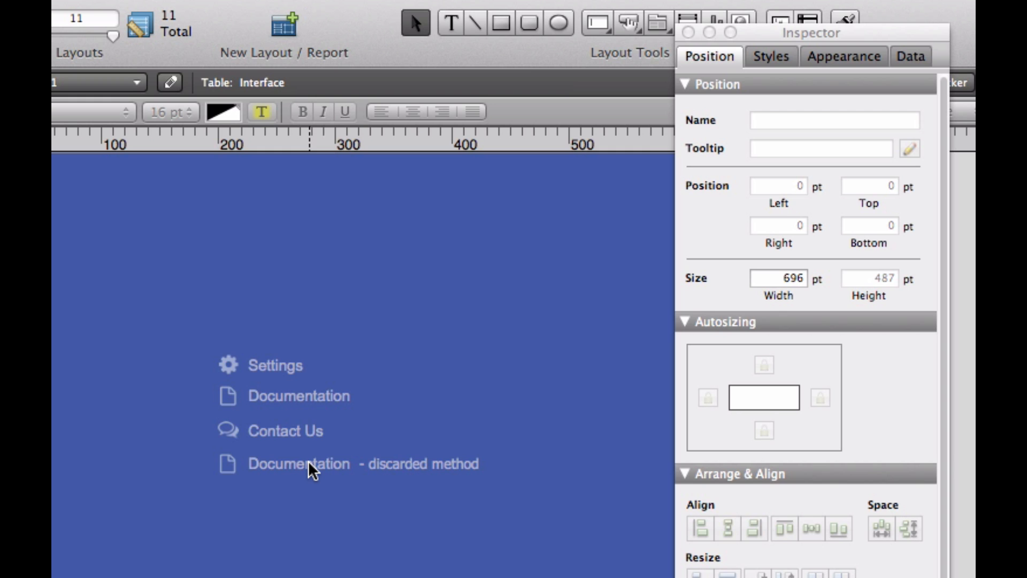
- Try moving the Documentation button marked "discarded method" slightly down and away from its label, and undo the move
click(308, 461)
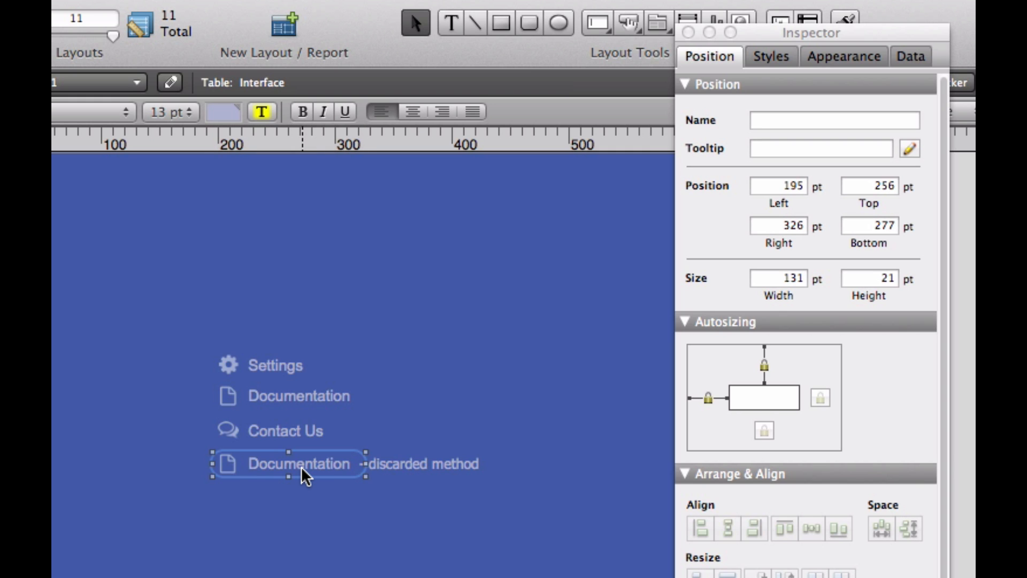
mouse_move(301, 469)
mouse_down()
mouse_move(293, 484)
mouse_move(277, 471)
mouse_move(287, 476)
mouse_up()
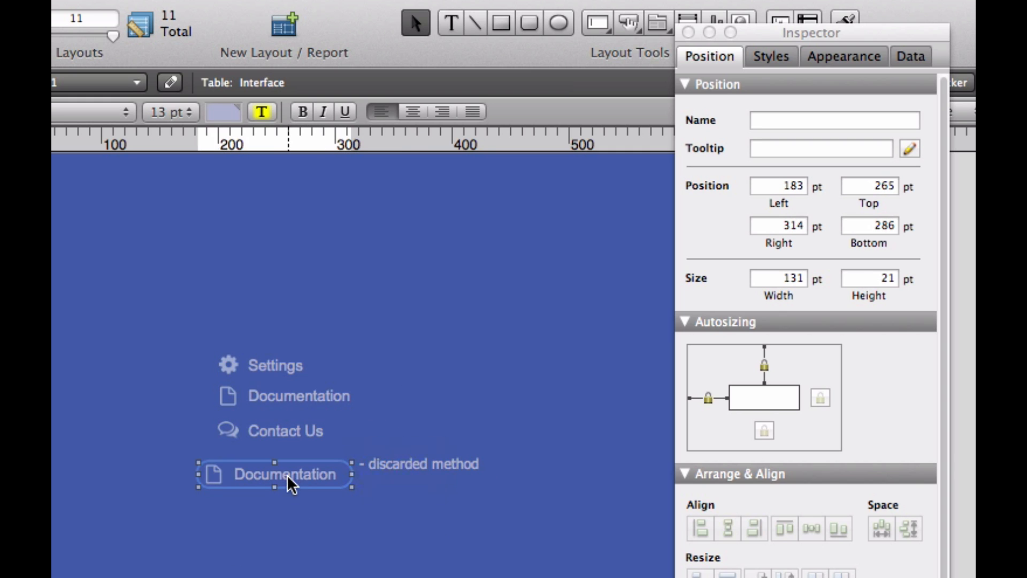
key(super+z)
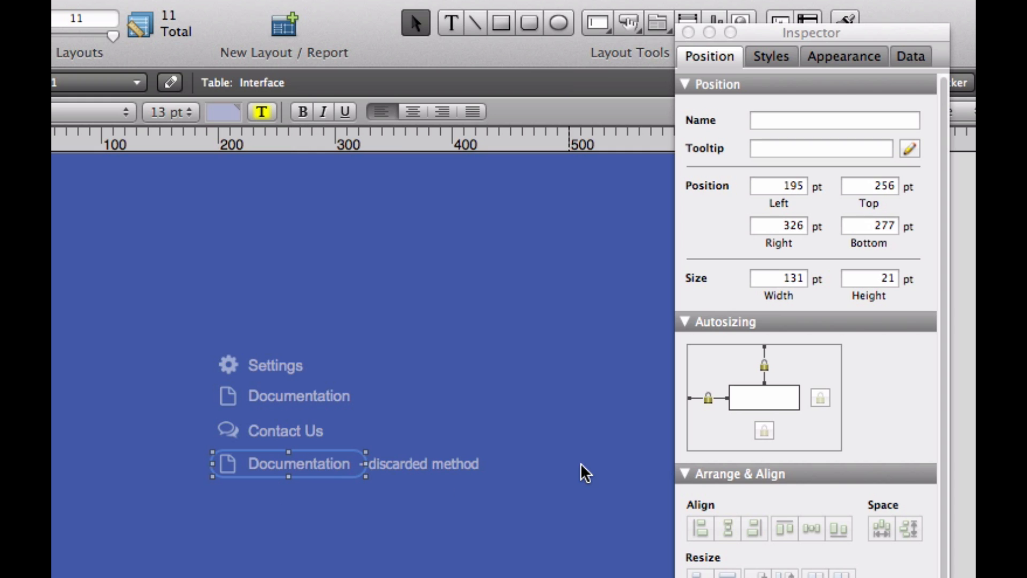
- Show the appearance settings of the selected Documentation button and shift the Inspector slightly
click(844, 56)
drag(846, 34, 817, 28)
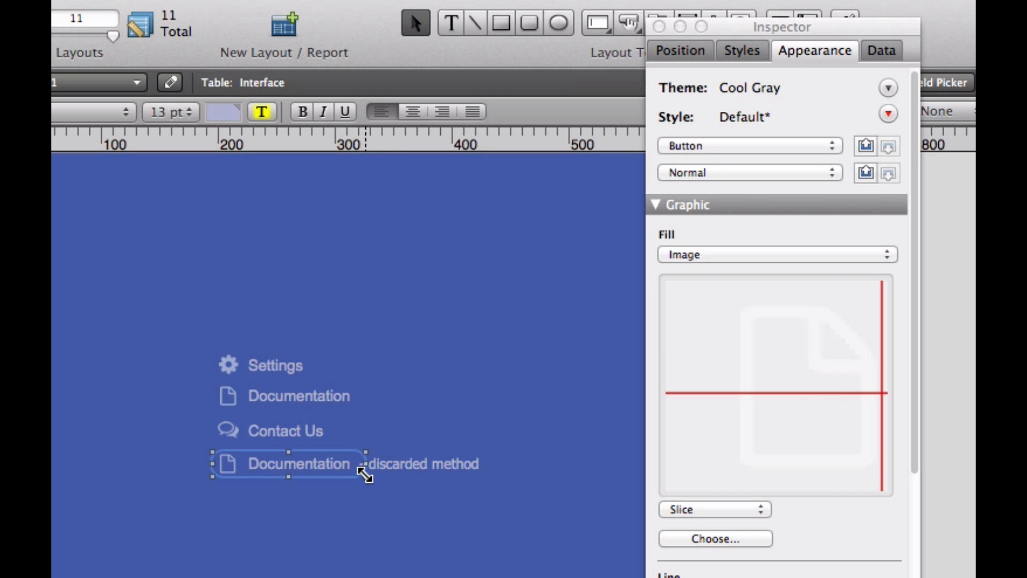
- Try widening the discarded-method Documentation button to the right and to the left, undoing each resize
drag(366, 476, 489, 467)
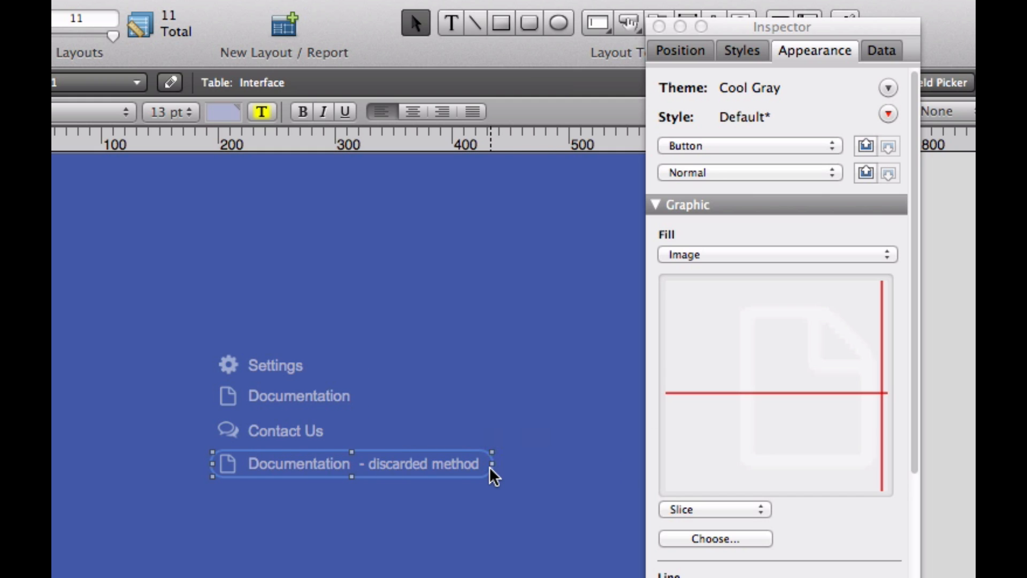
key(super+z)
drag(212, 463, 103, 460)
key(super+z)
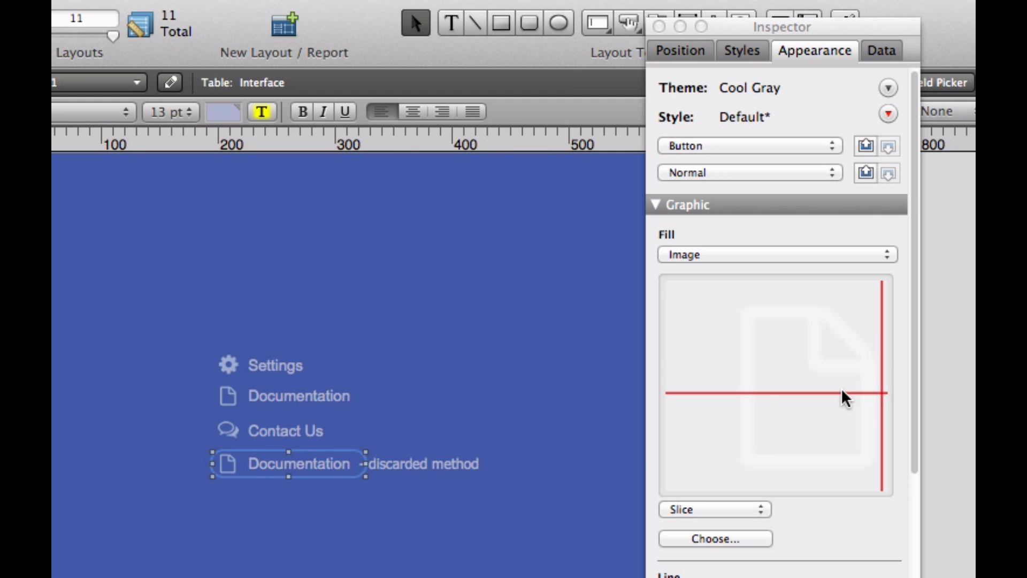
- Spread the horizontal slice lines of the button's fill image apart, and bring them back together across the middle of the icon
drag(842, 392, 845, 351)
drag(843, 392, 846, 443)
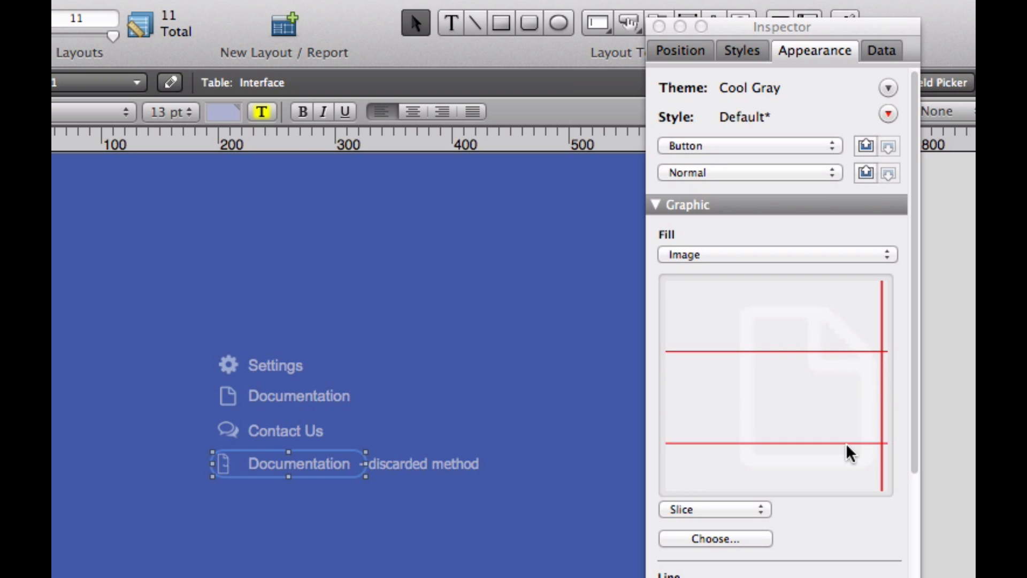
mouse_move(885, 408)
mouse_down()
mouse_move(646, 396)
mouse_move(882, 412)
mouse_up()
drag(793, 350, 793, 396)
drag(793, 443, 791, 394)
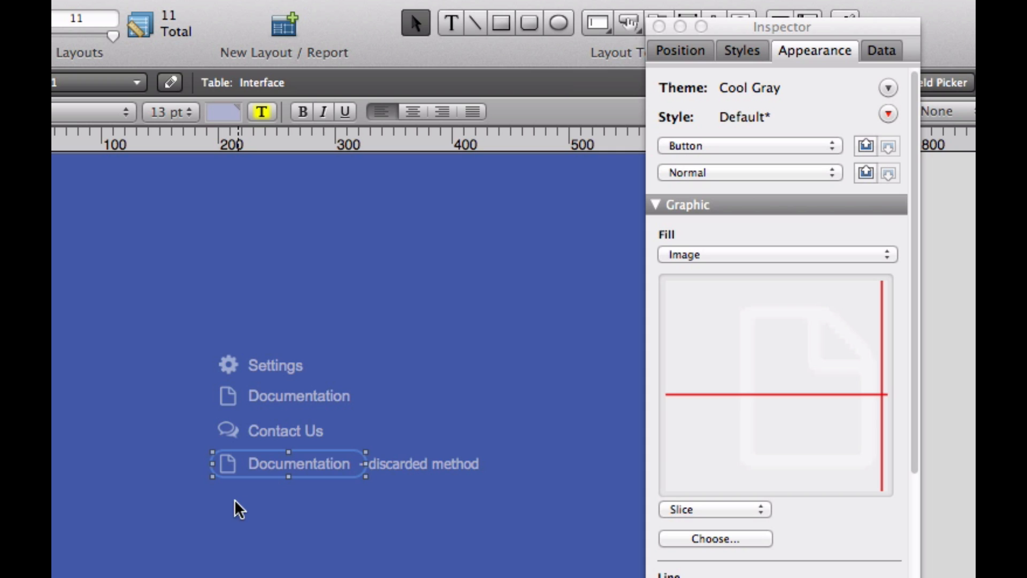
click(262, 528)
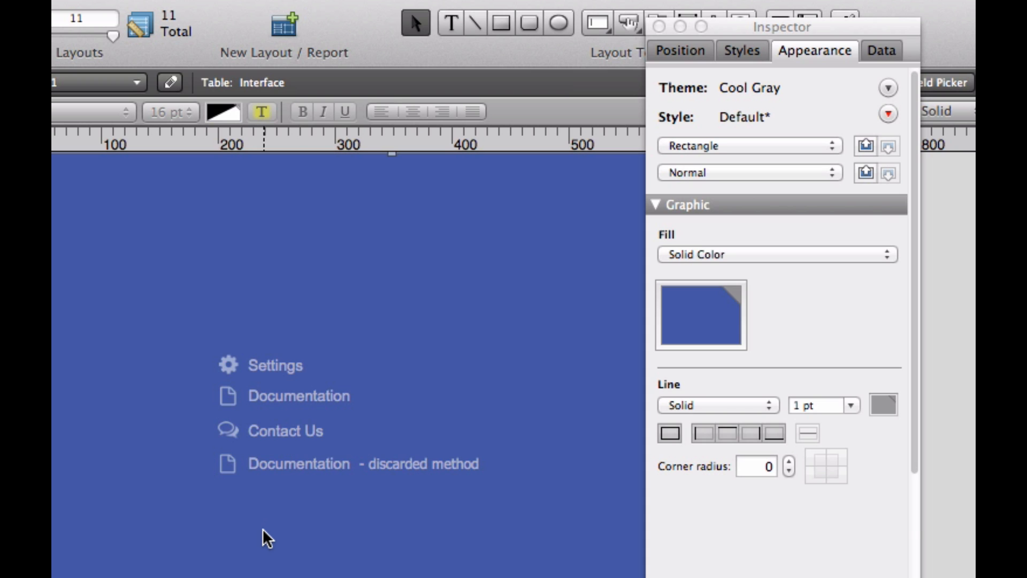
- Set the left padding of the discarded-method Documentation button to 0
click(257, 463)
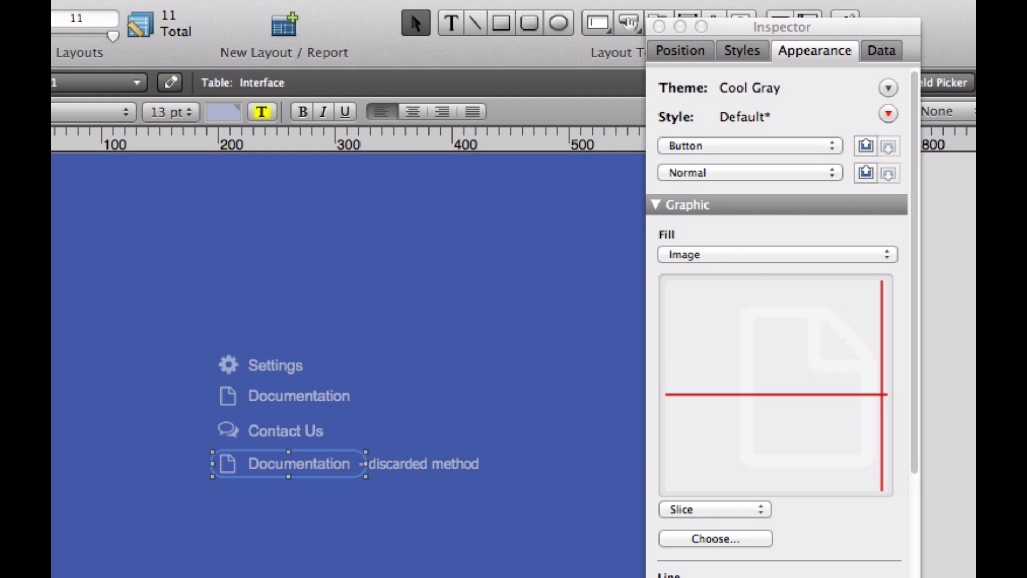
scroll(807, 557, down, 5)
scroll(717, 535, down, 3)
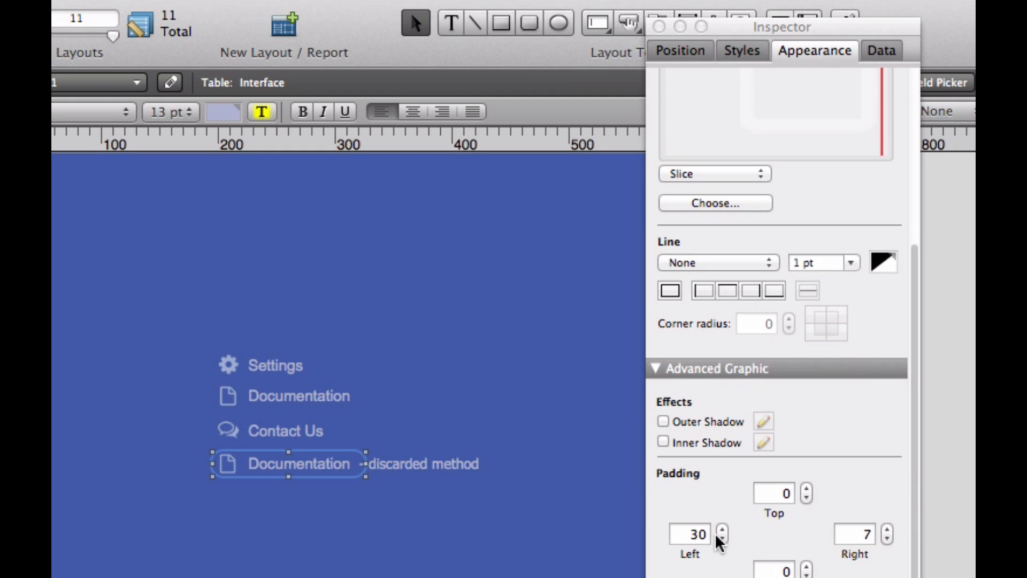
click(693, 534)
text(0)
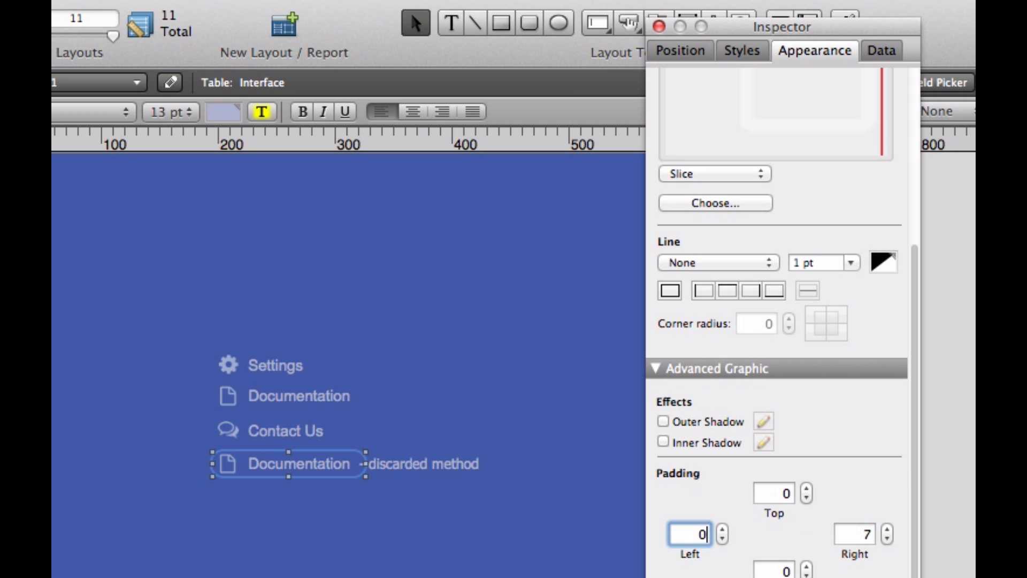
key(Return)
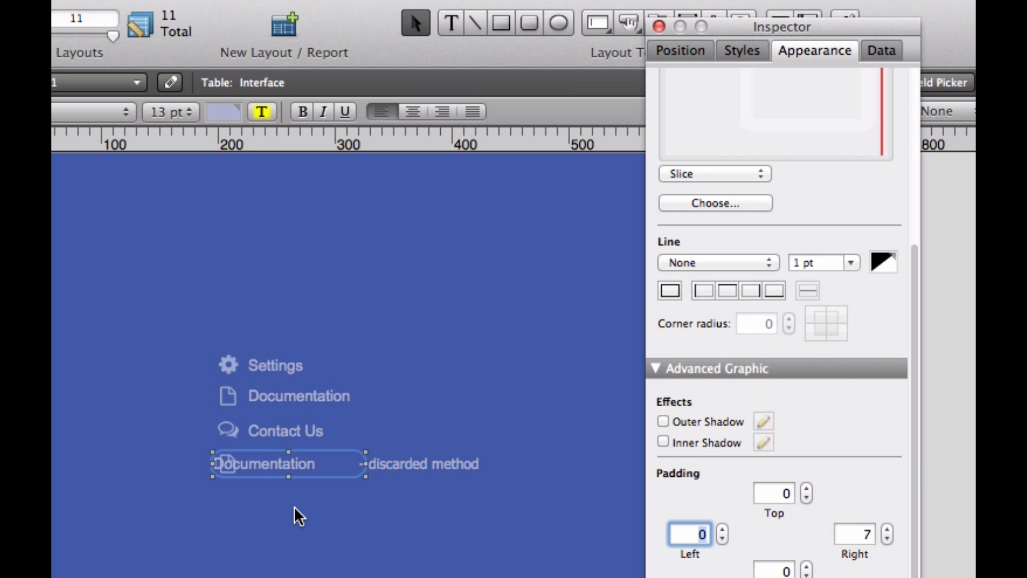
- Set the button's left padding back to 30 and deselect it
text(30)
key(Return)
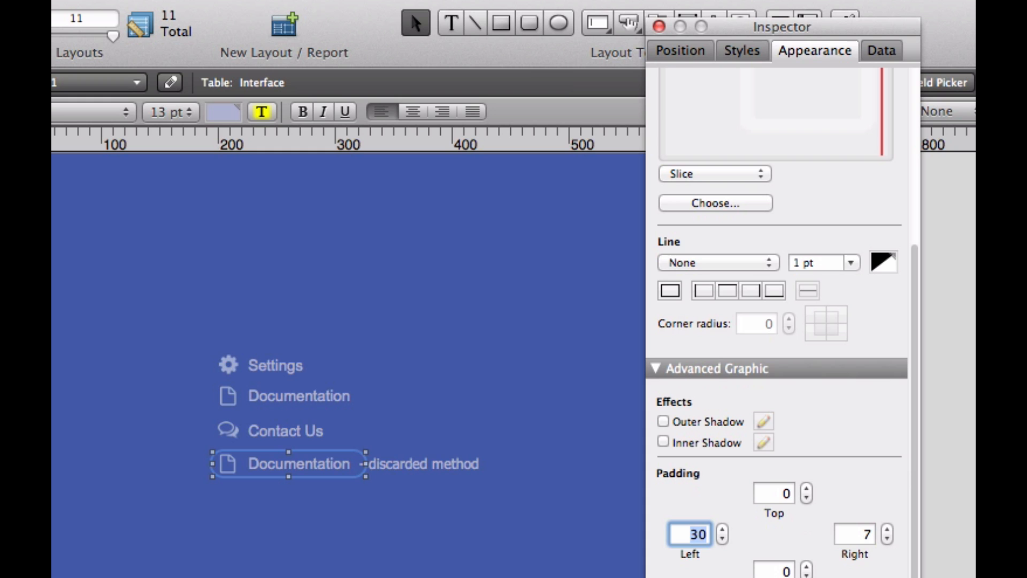
click(321, 527)
- Show the Hover state appearance of the discarded-method Documentation button, including its image fill
click(304, 458)
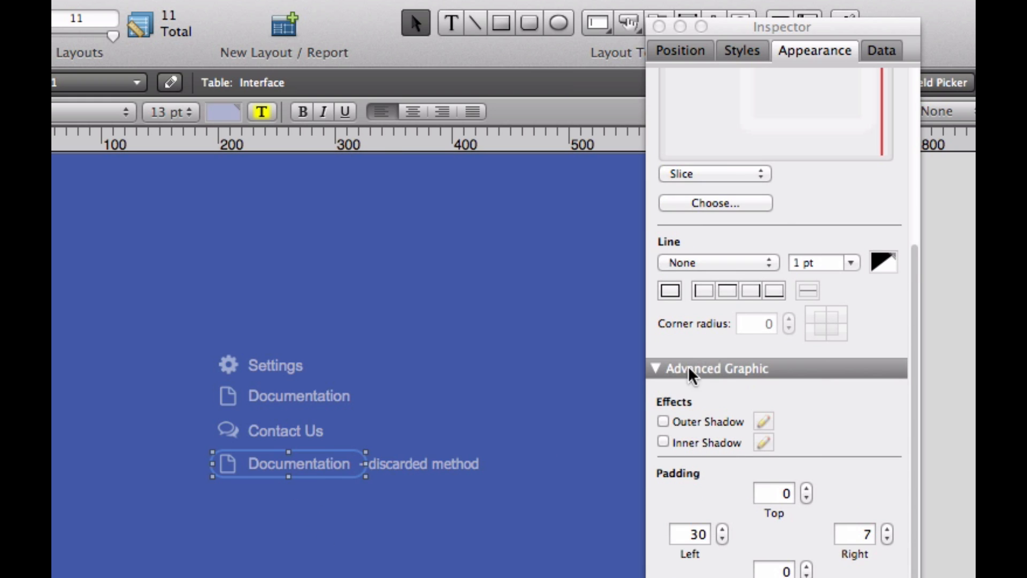
scroll(830, 265, up, 5)
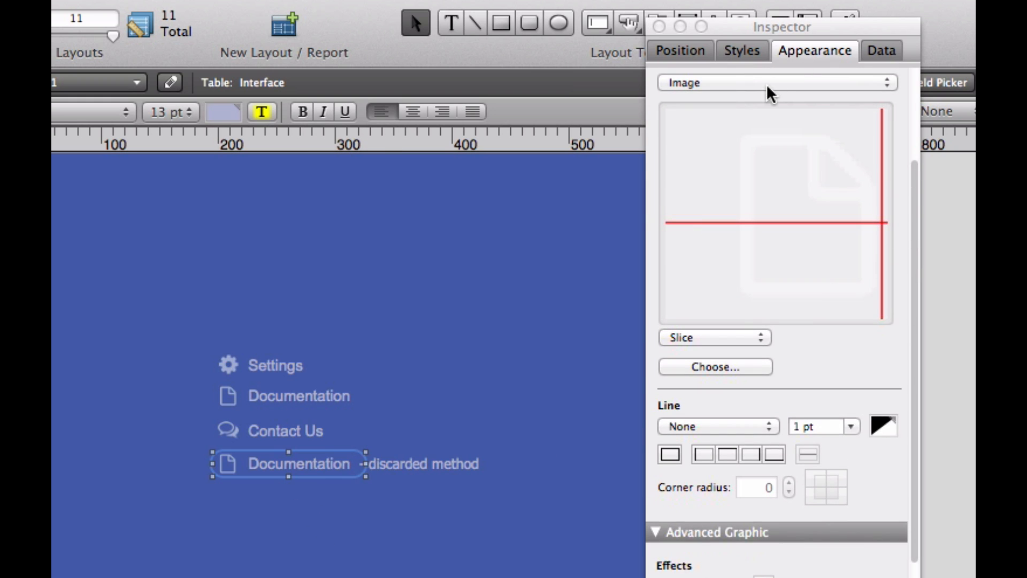
drag(915, 174, 931, 88)
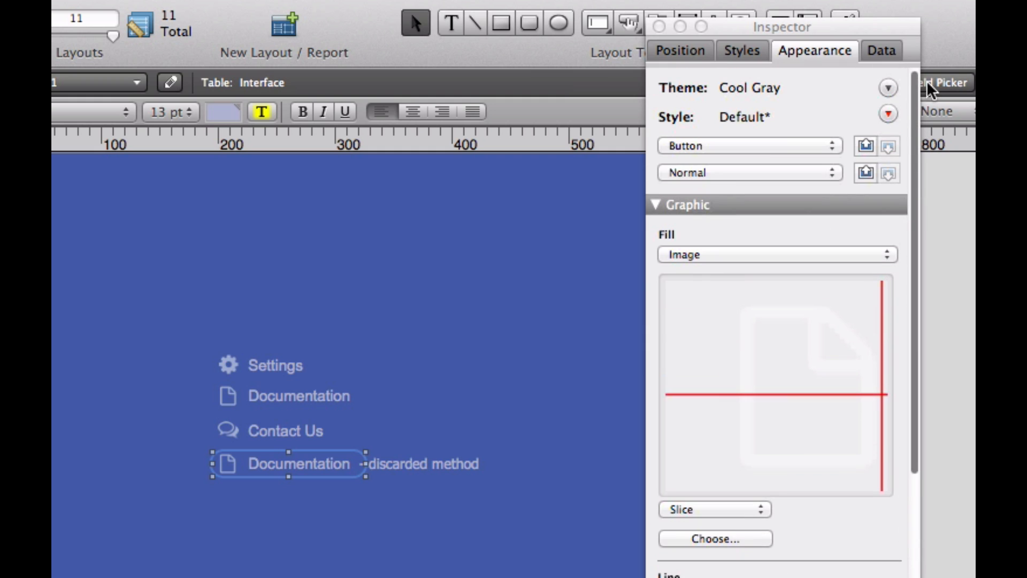
click(736, 172)
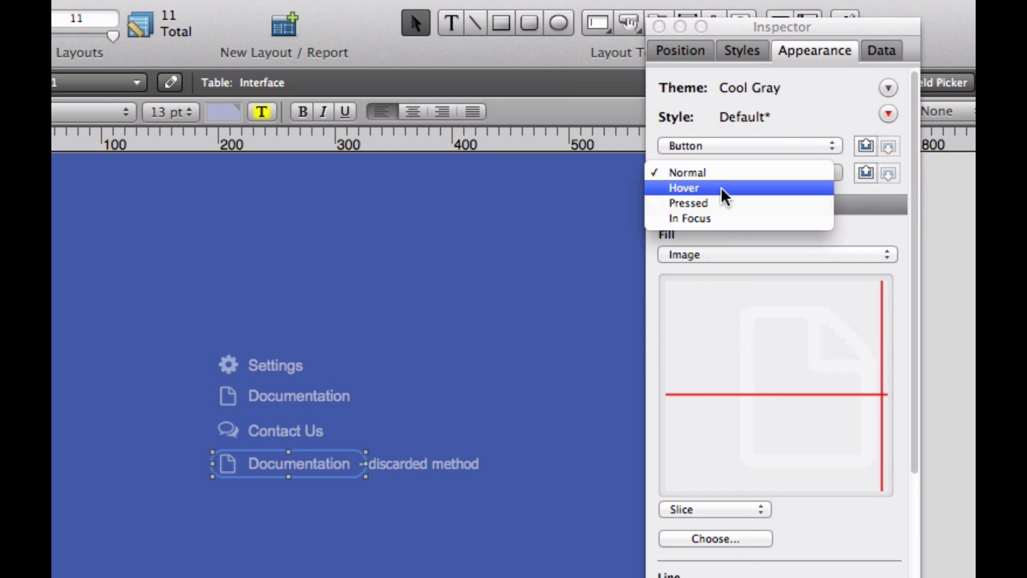
click(723, 184)
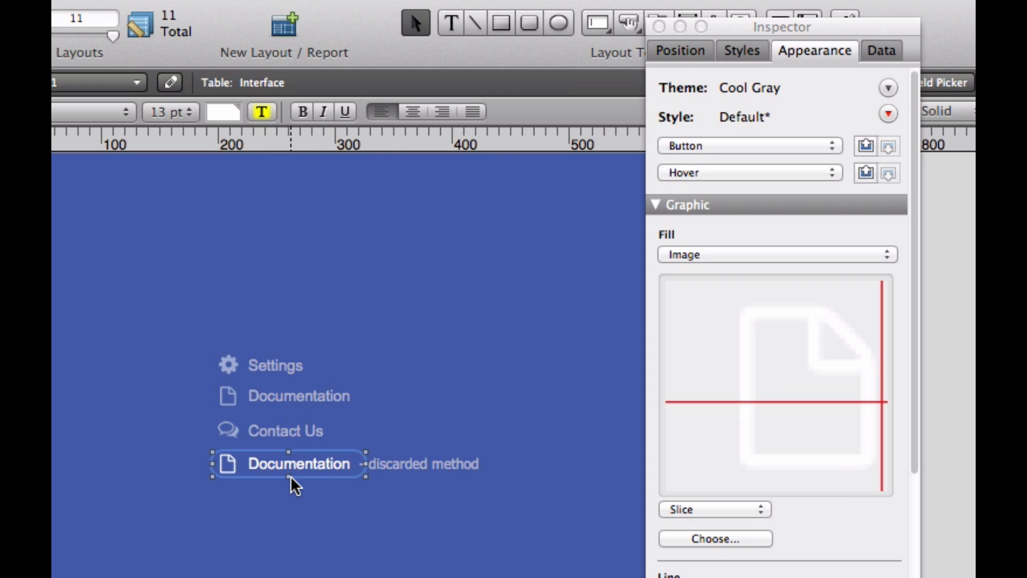
- Try making the button taller to see how its hover icon scales, and restore its original height
drag(289, 476, 289, 502)
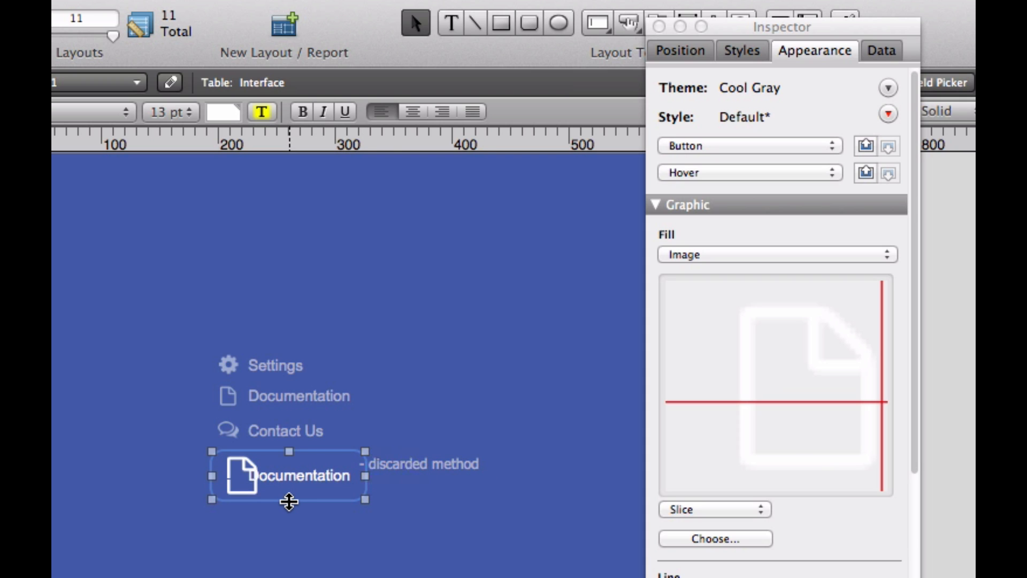
click(320, 503)
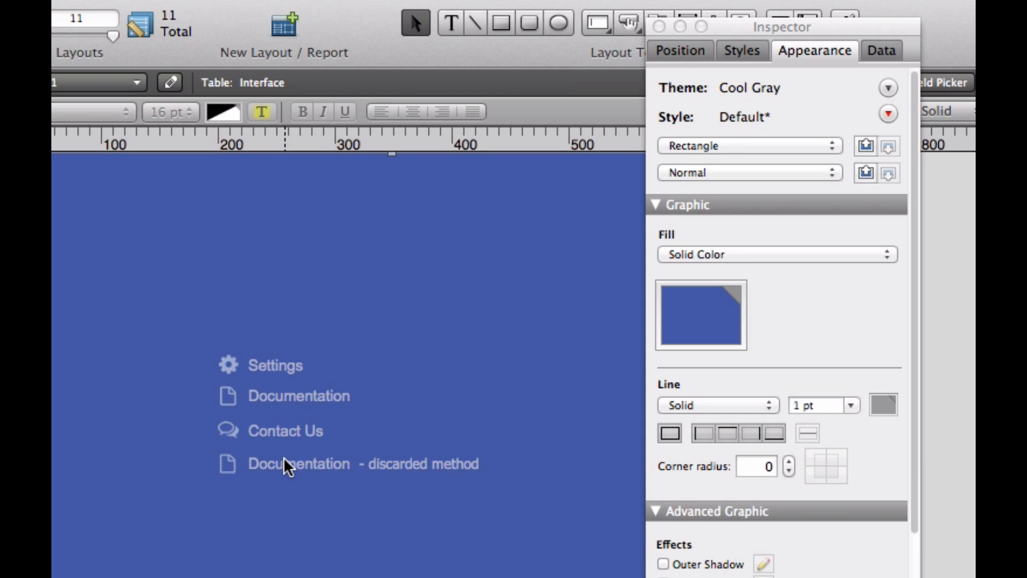
- Check the discarded-method button in Browse mode, and review its available object states back in Layout mode
key(super+b)
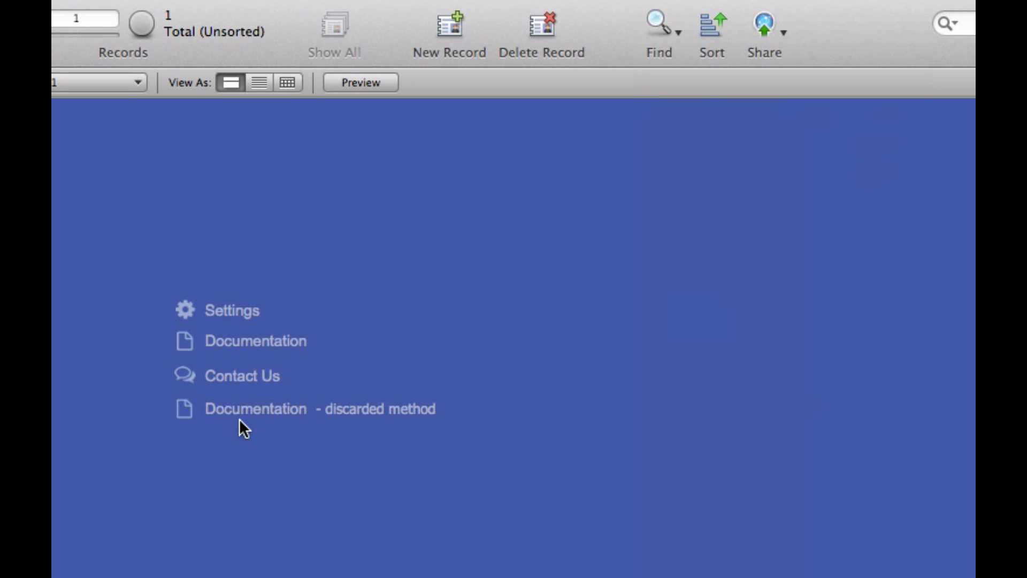
key(super+l)
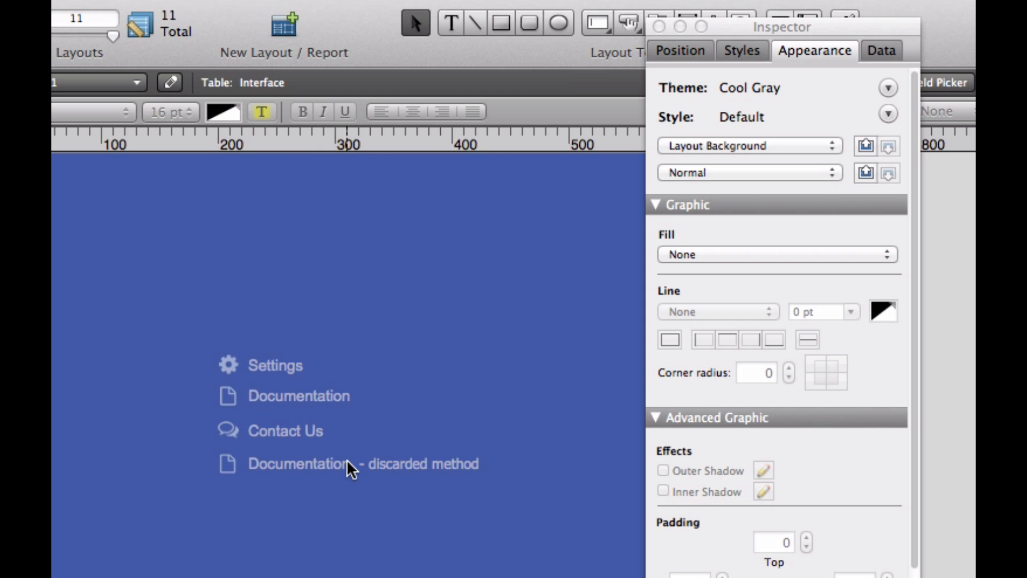
click(312, 456)
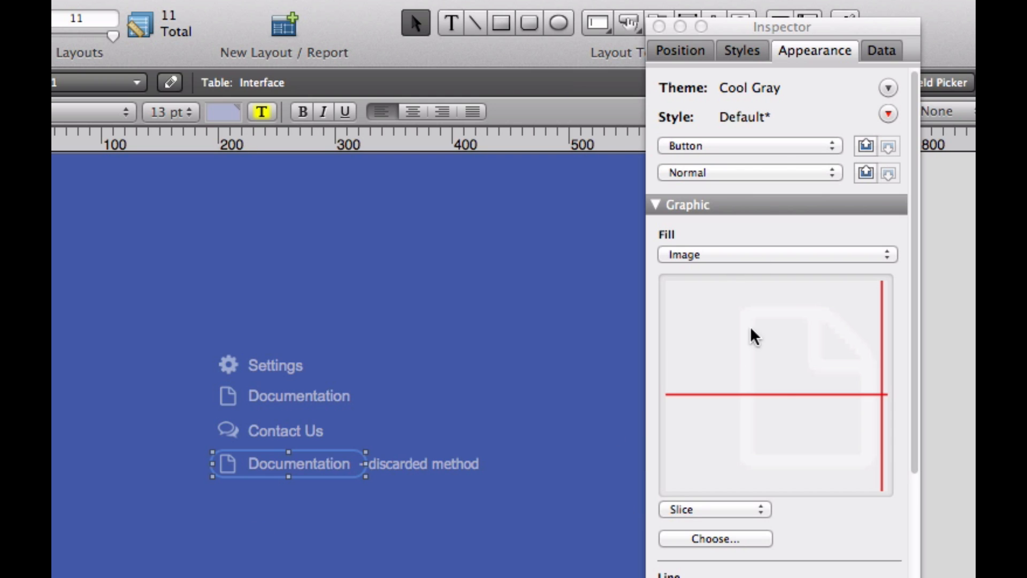
click(769, 172)
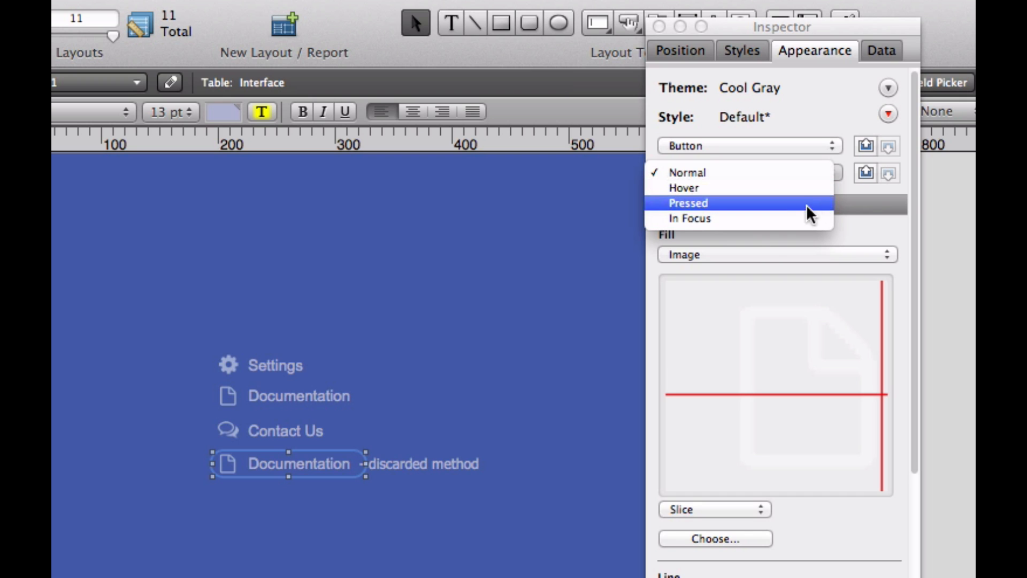
click(572, 381)
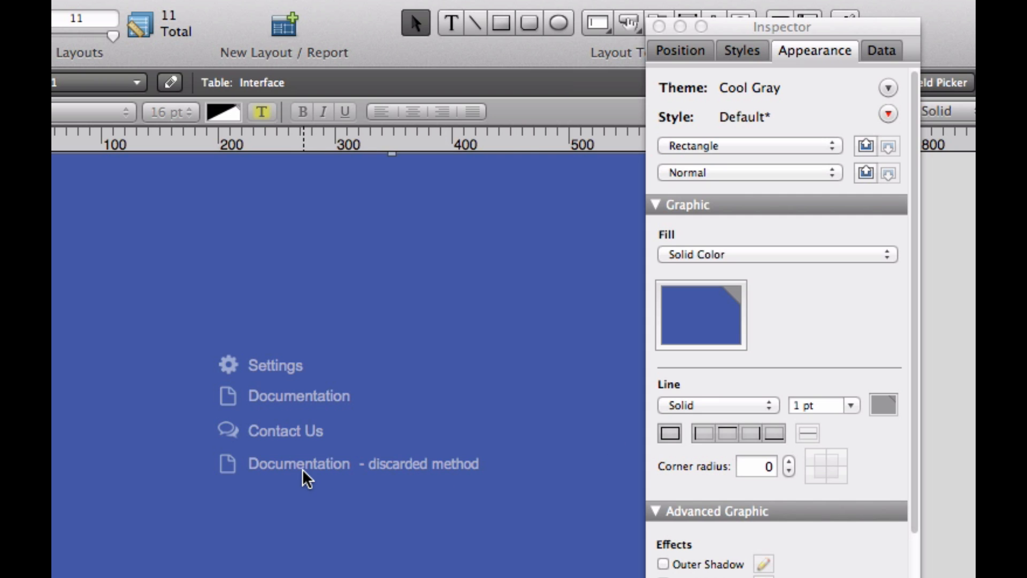
- Select the Documentation button below Settings, check it in Browse mode, and return to Layout mode
click(286, 387)
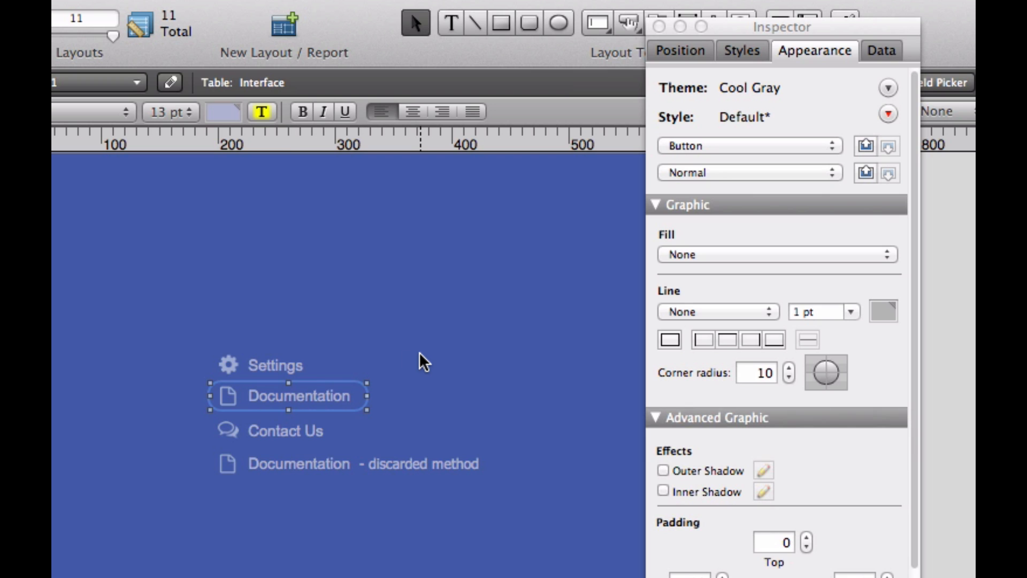
key(super+b)
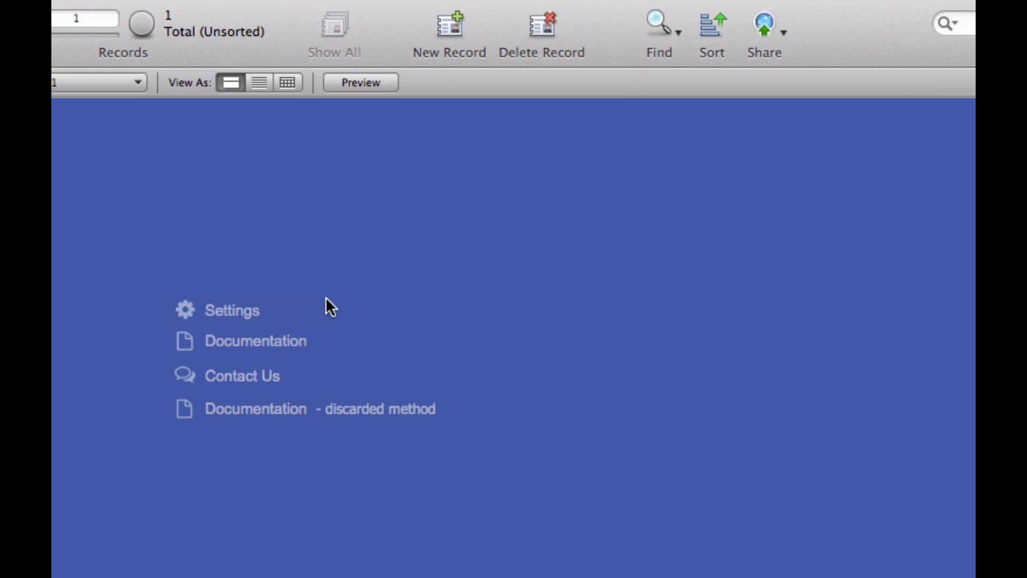
drag(295, 341, 412, 344)
key(super+l)
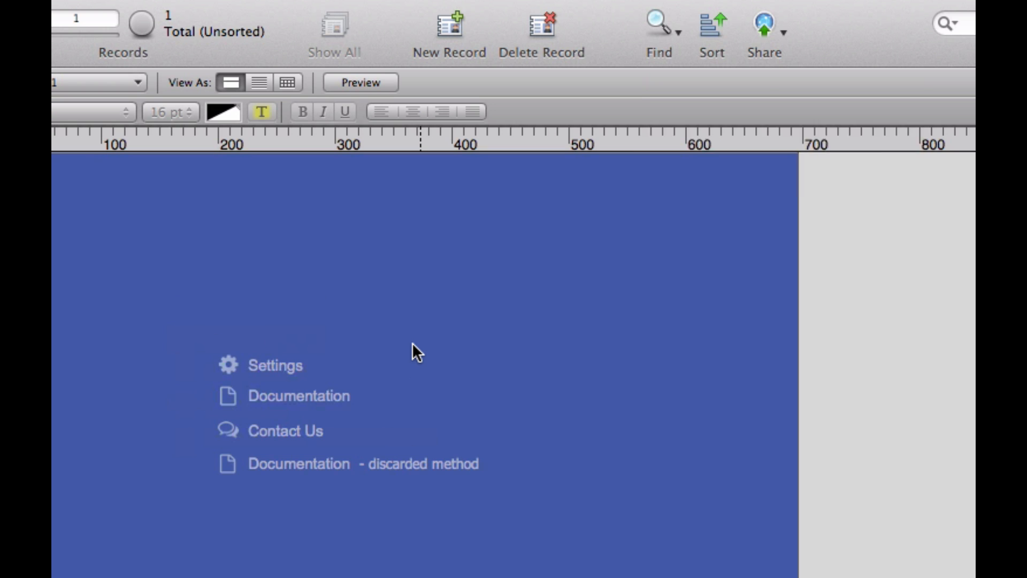
- Try moving the separate document icon away from the Documentation button below Settings, and undo the move
click(231, 398)
drag(229, 398, 182, 381)
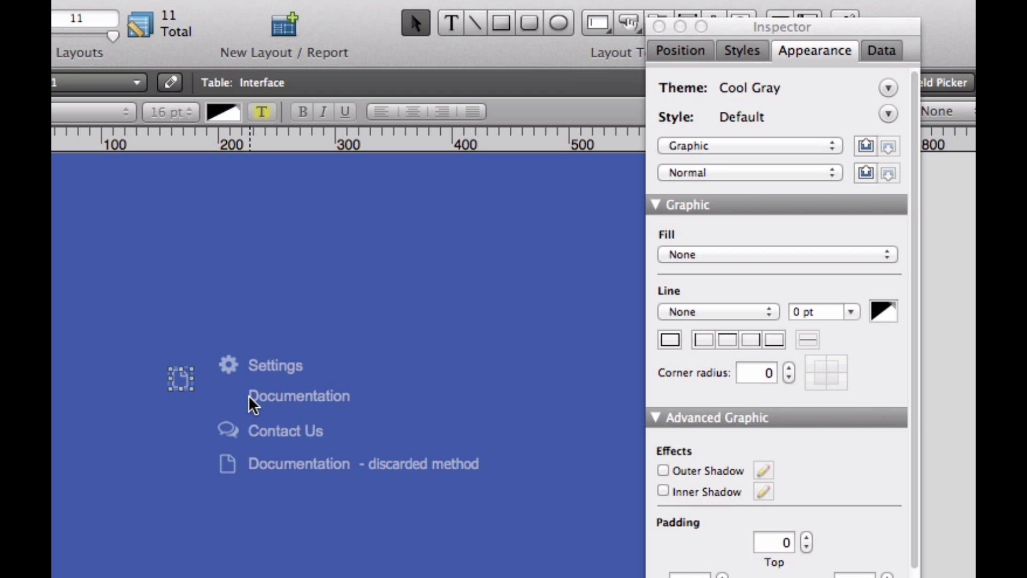
key(super+z)
click(243, 316)
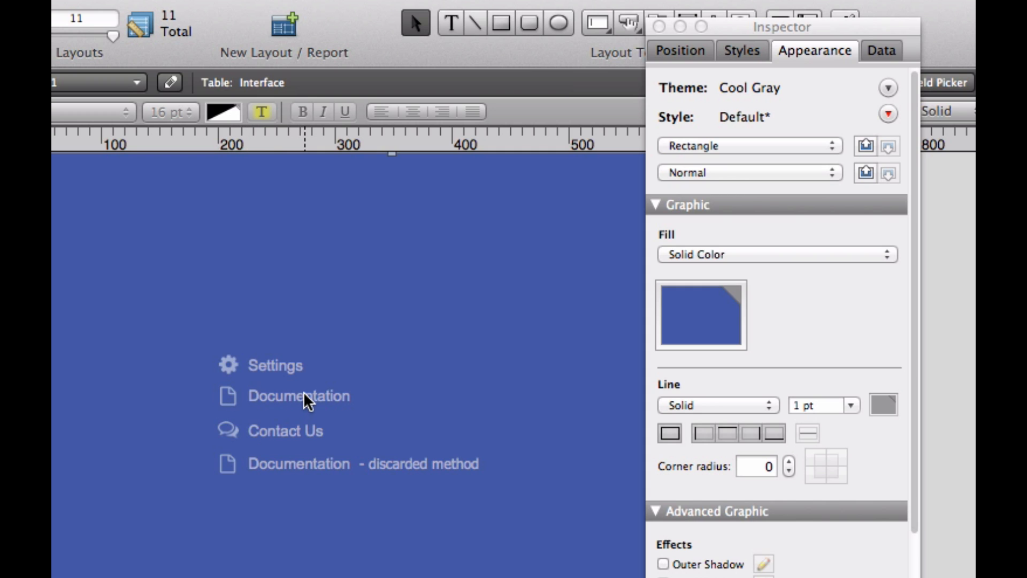
- Examine the Hover and Pressed state appearance settings of the Documentation button below Settings
click(225, 396)
click(262, 399)
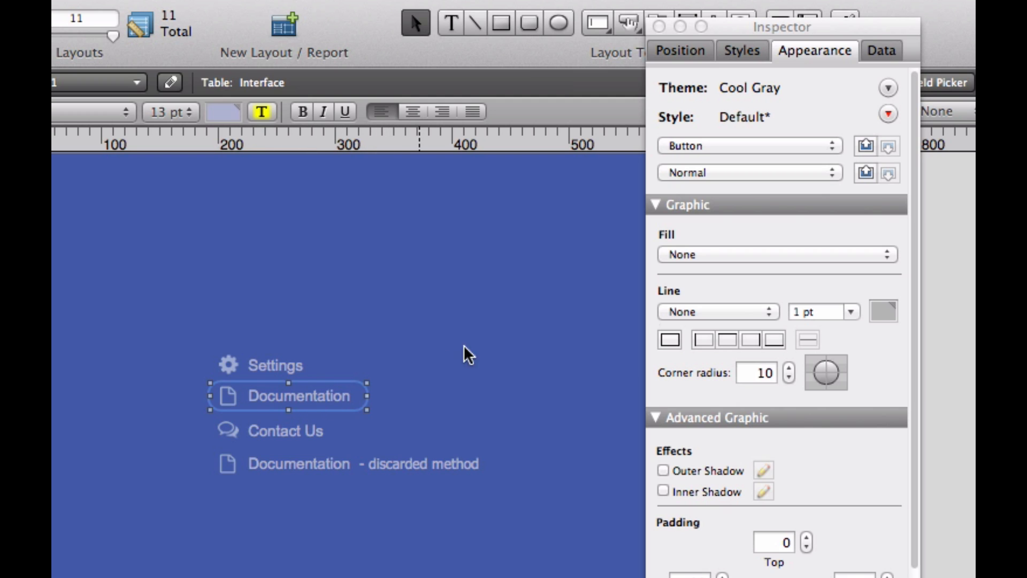
click(715, 174)
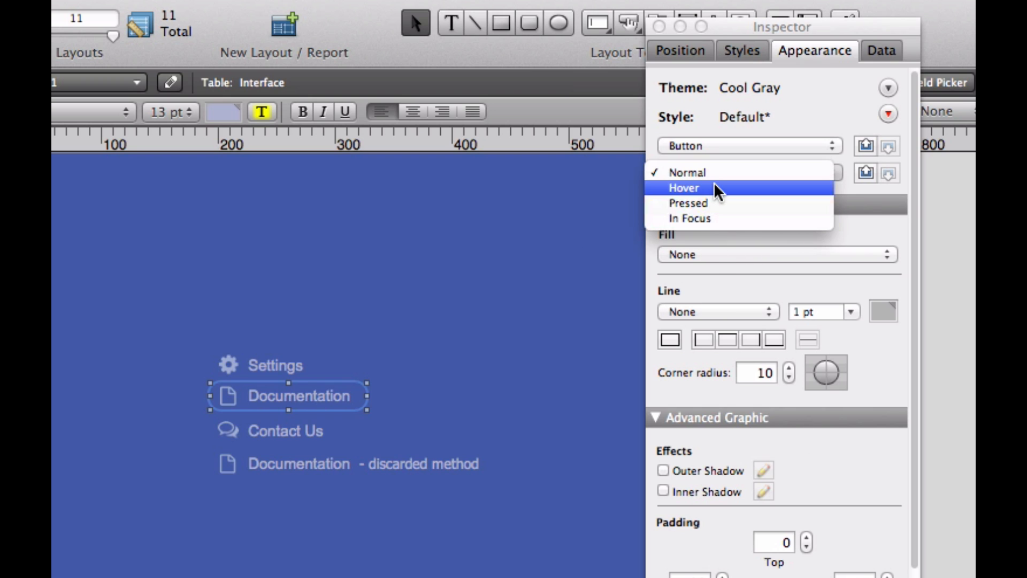
click(715, 188)
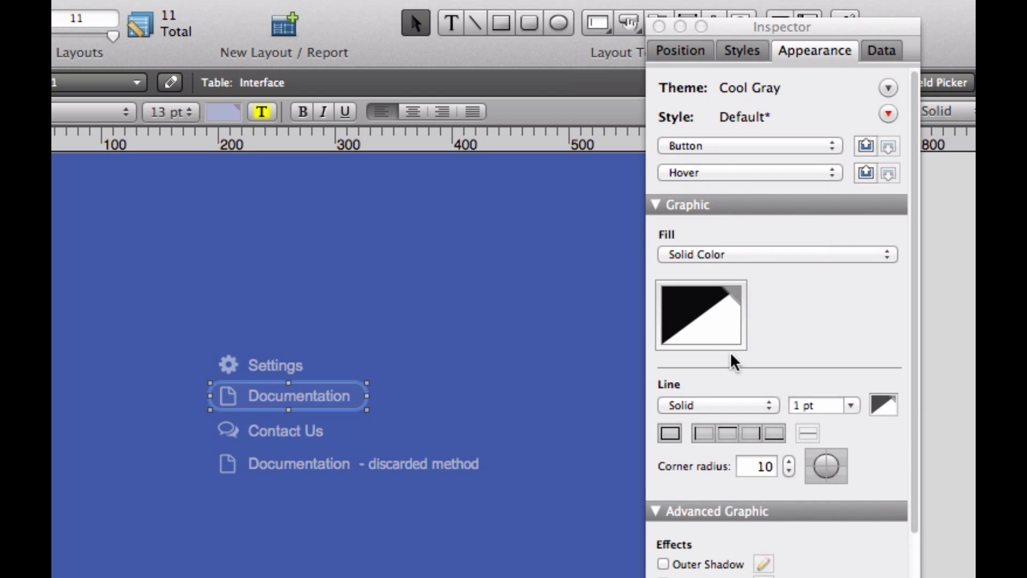
click(737, 171)
click(736, 191)
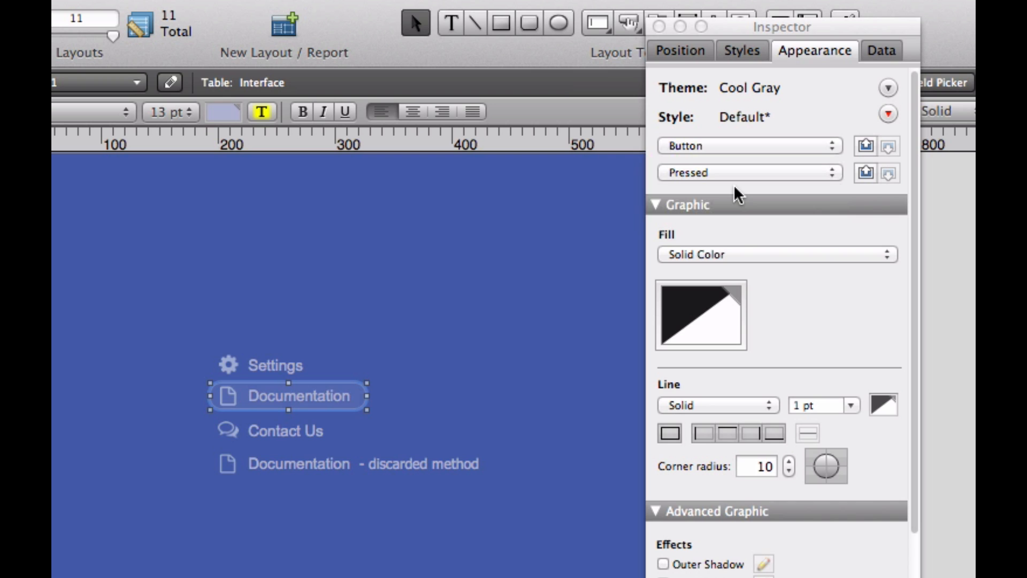
- Show the Normal state settings of the Documentation button below Settings, check its behavior in Browse mode, and return to Layout mode
click(741, 173)
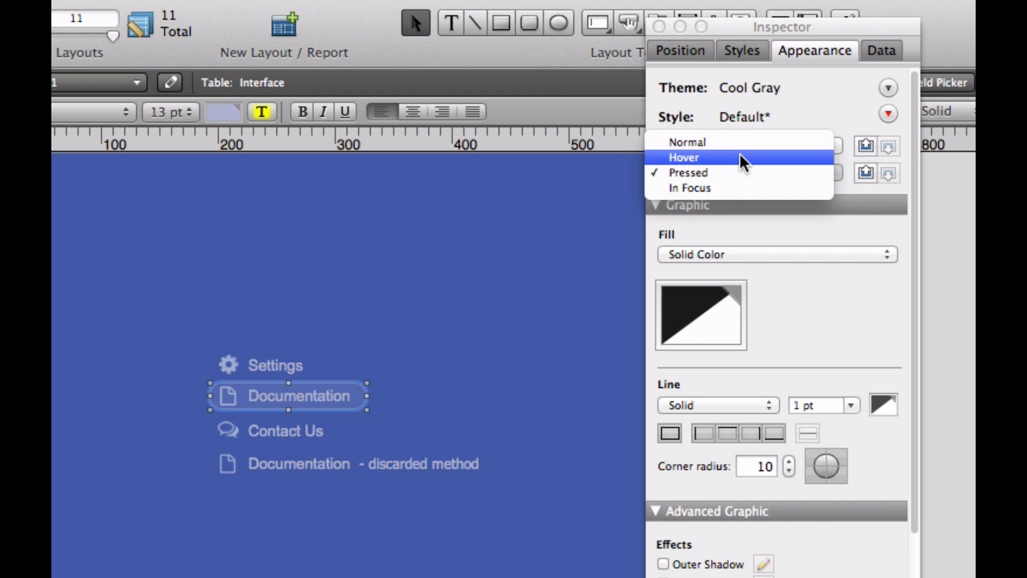
click(746, 146)
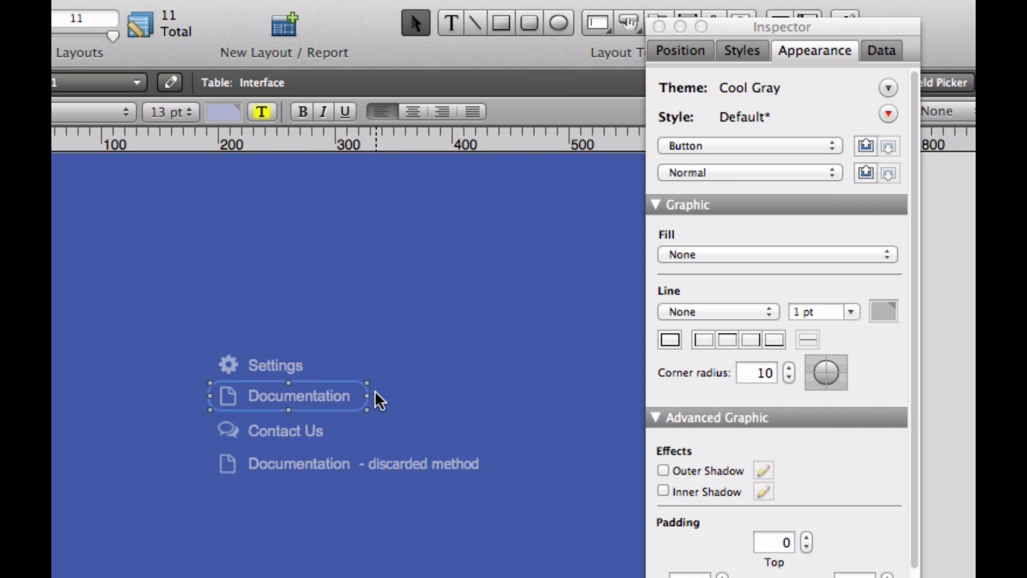
key(super+b)
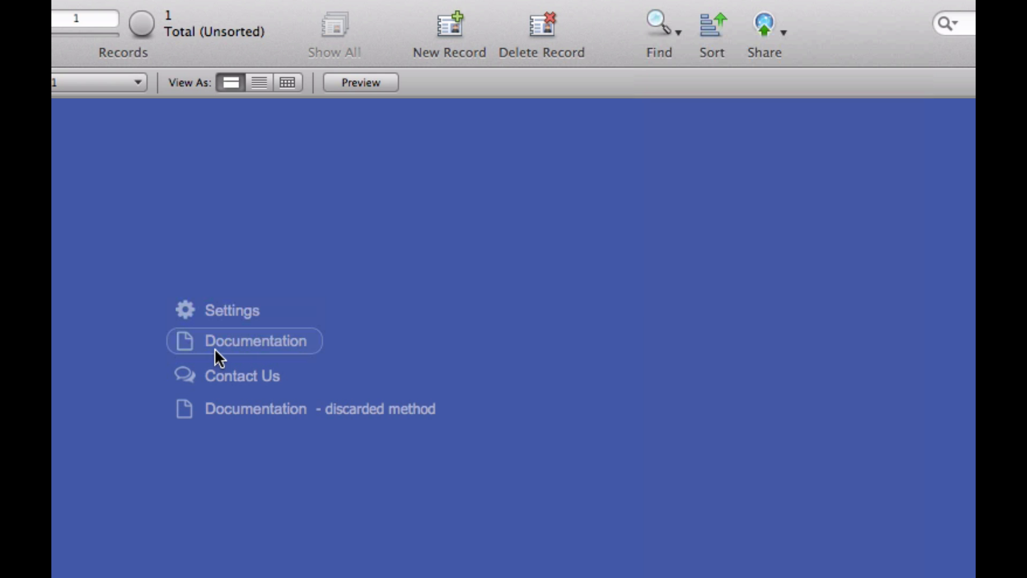
key(super+l)
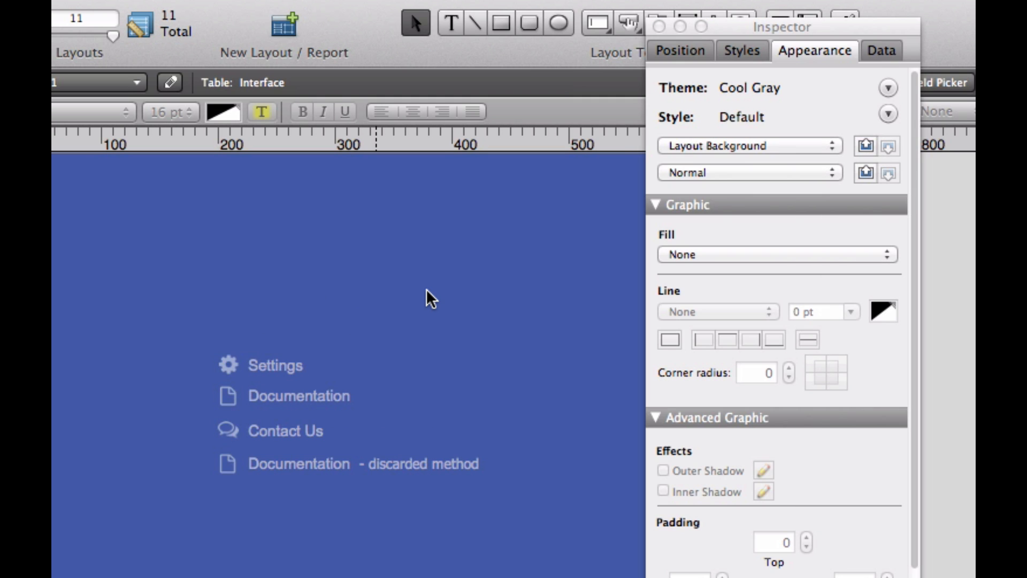
key(super+b)
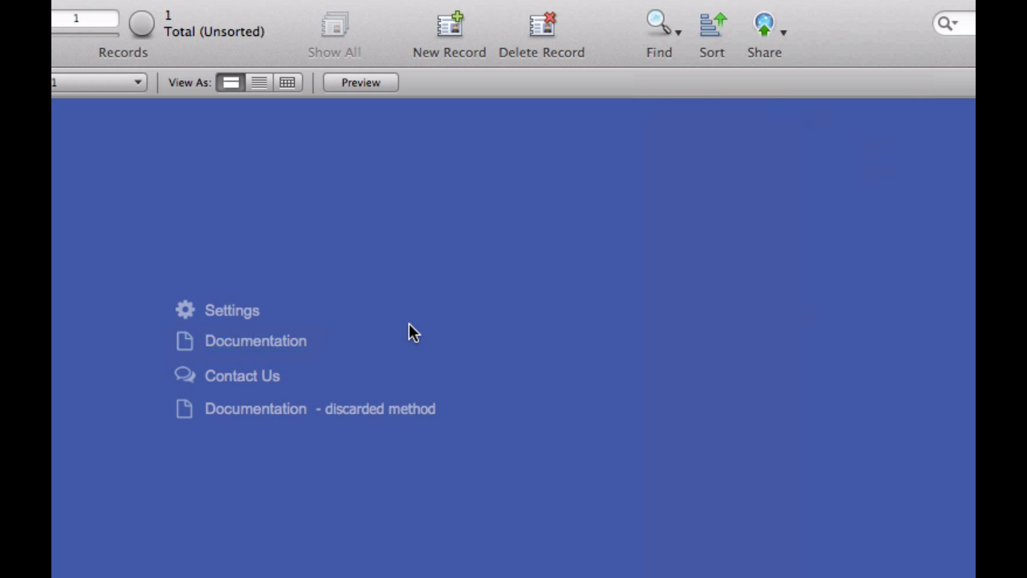
key(super+l)
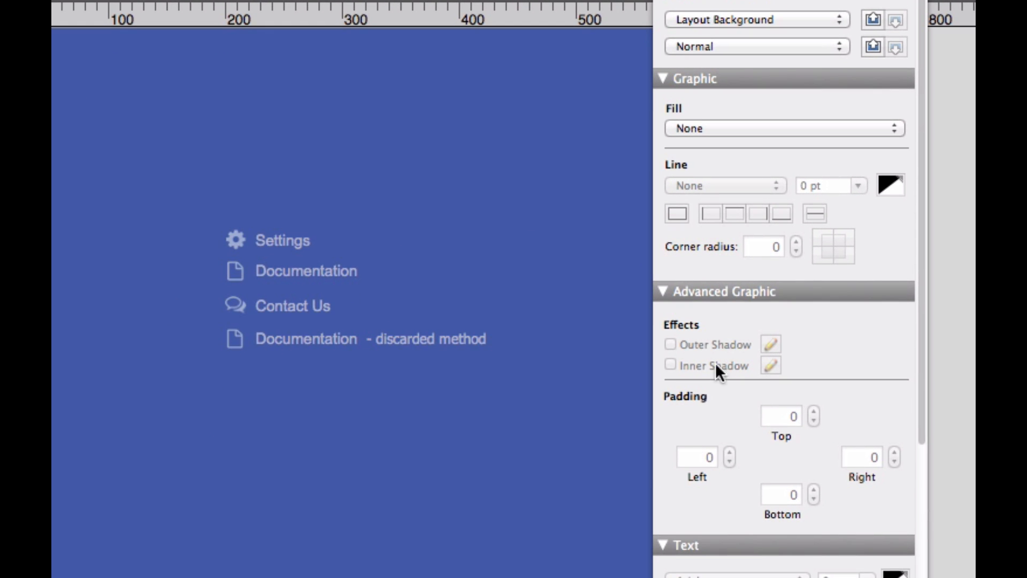
- Set the left padding of the Documentation button's Hover state to 33
click(321, 273)
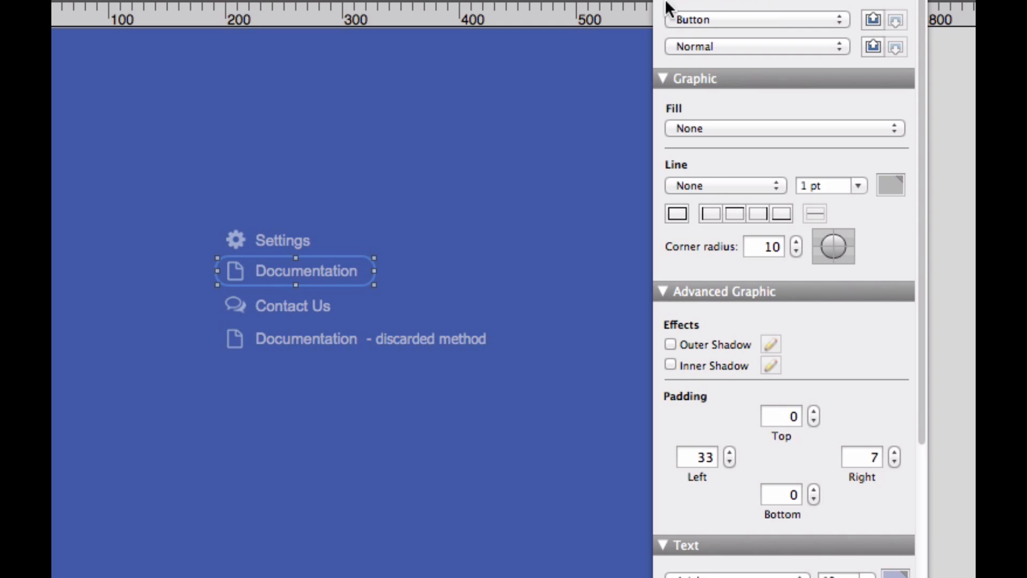
click(726, 46)
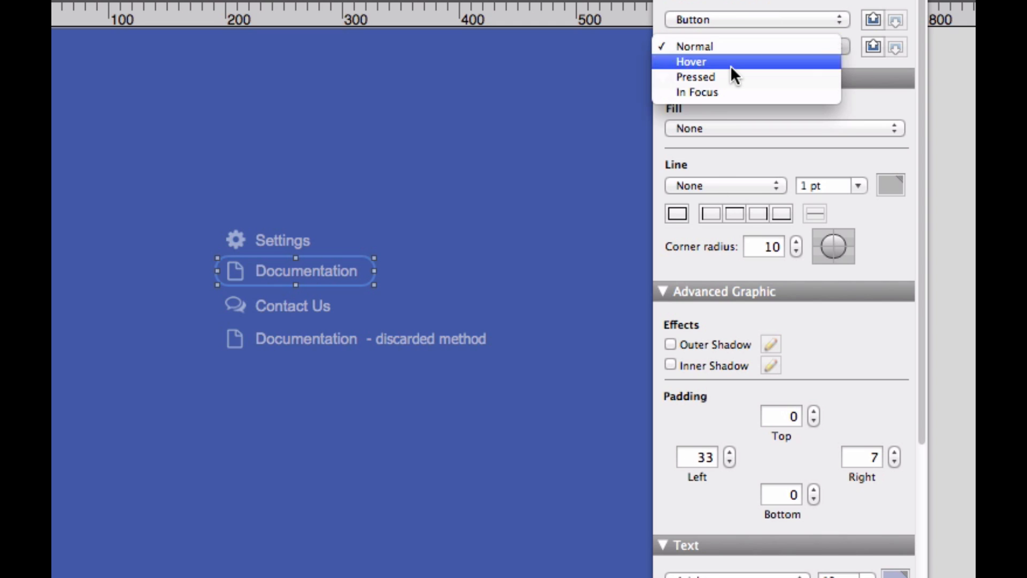
click(730, 62)
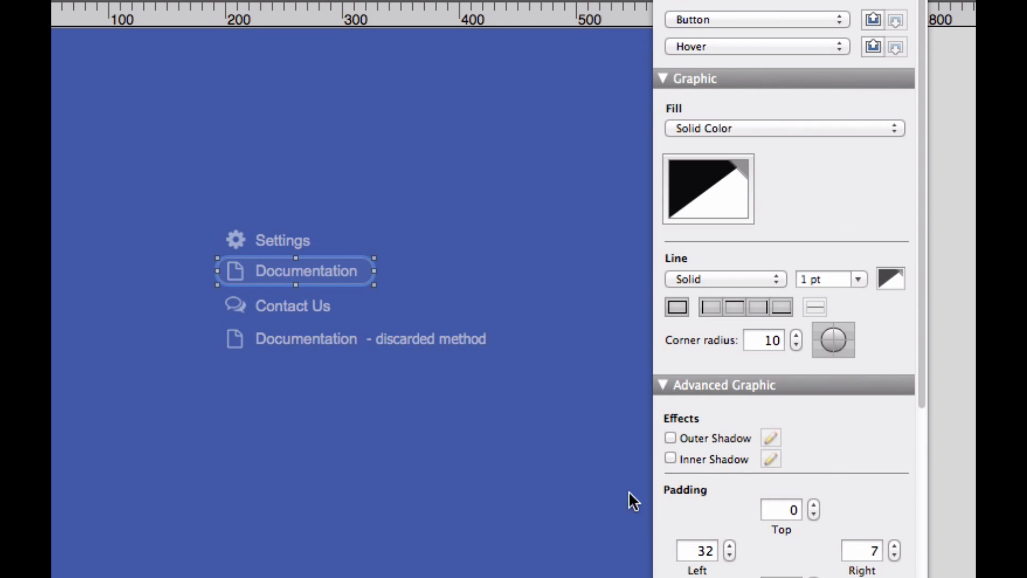
double_click(704, 550)
text(33)
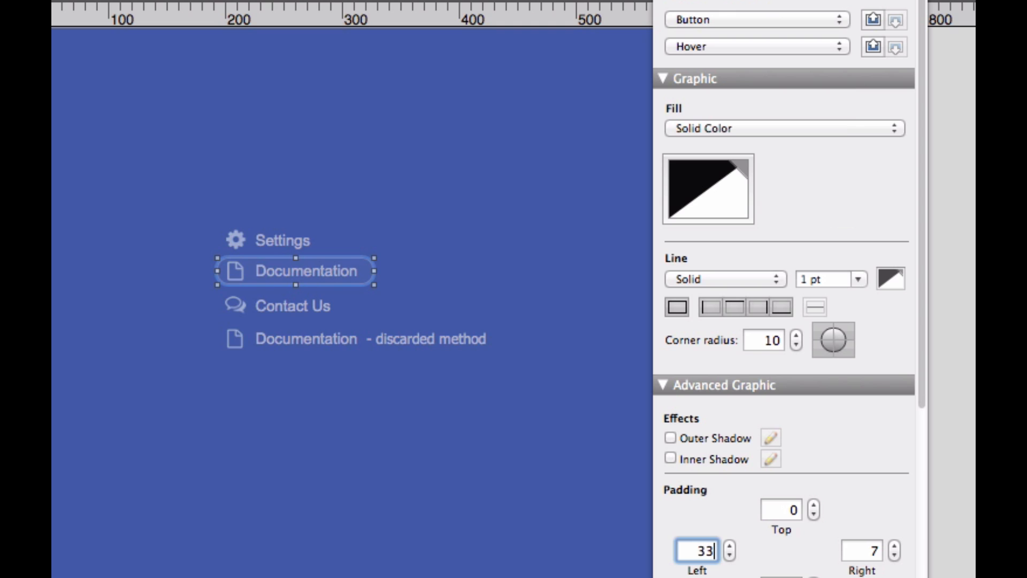
key(Return)
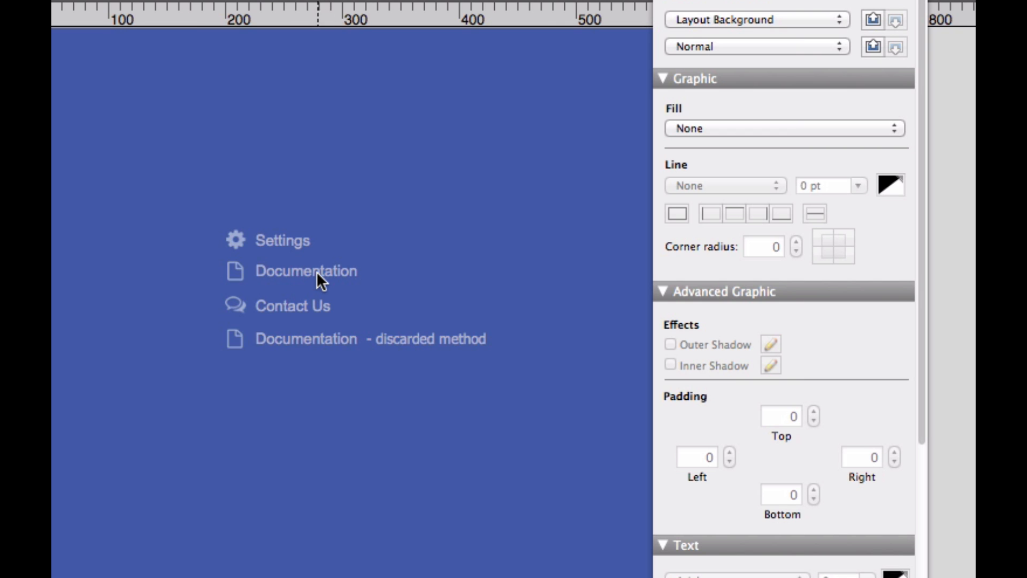
- Reselect the Documentation button below Settings and lower its Hover state's left padding by one step
click(317, 271)
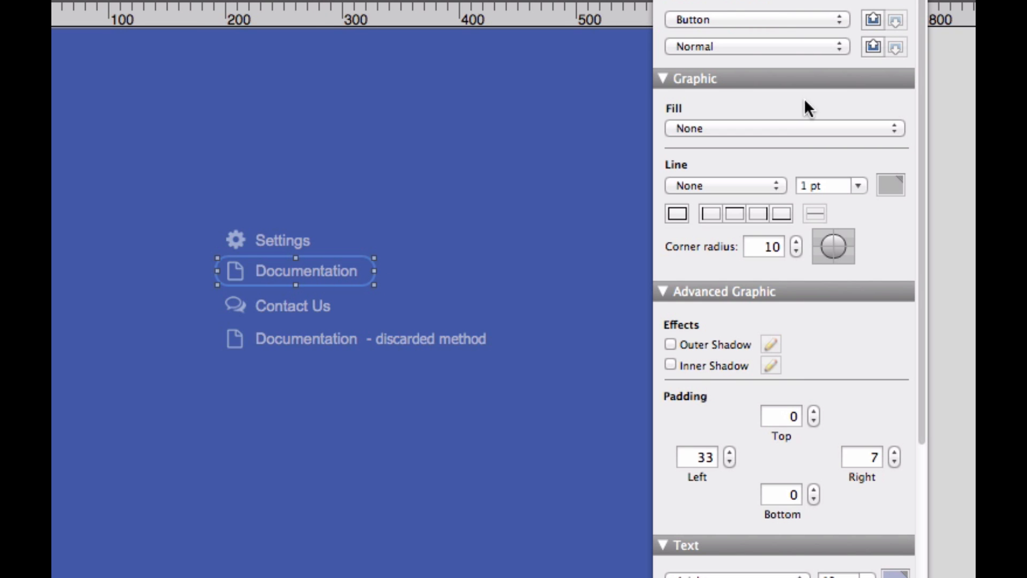
click(744, 47)
click(740, 63)
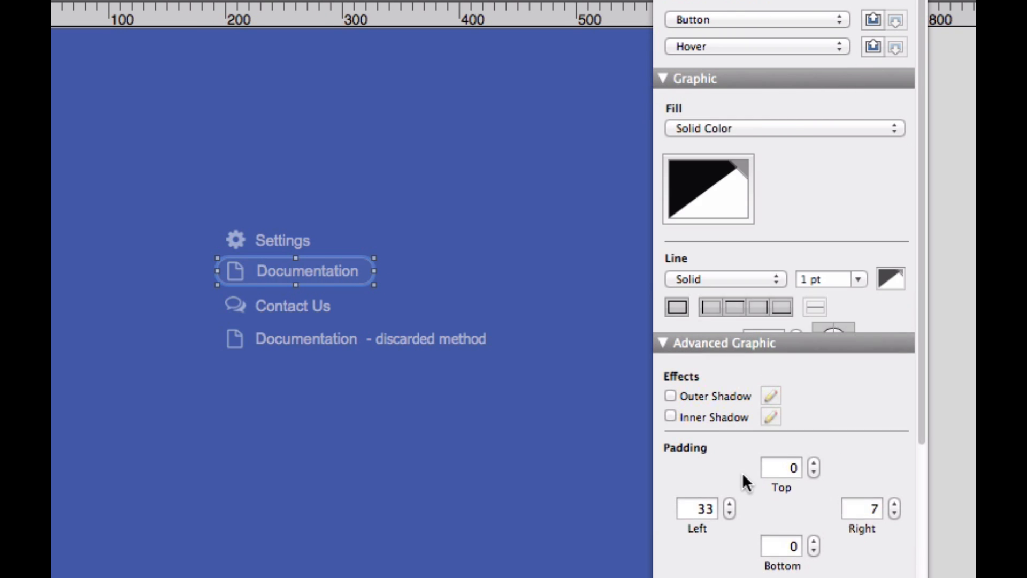
click(729, 560)
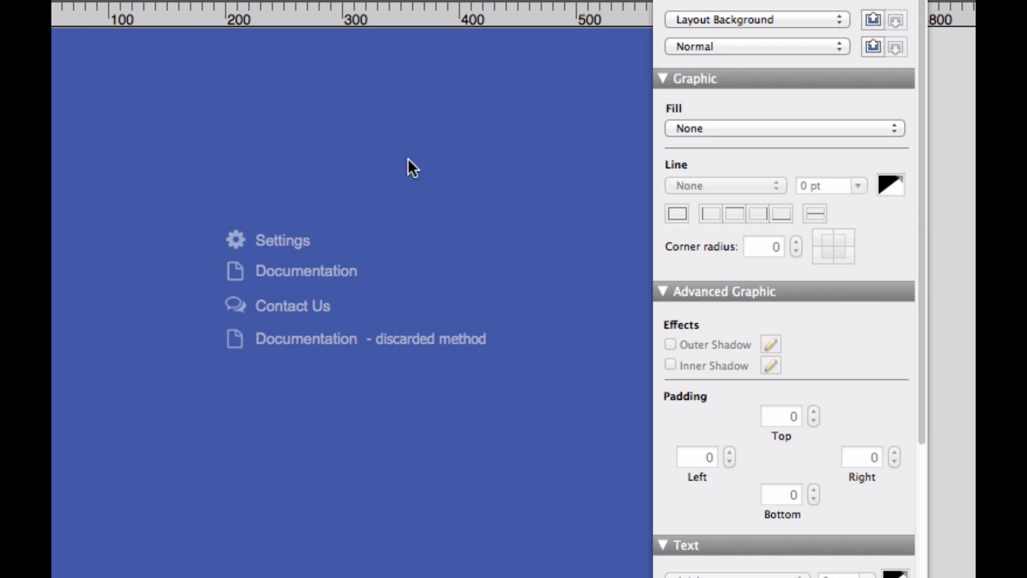
- Try the separate document icon away from the Documentation button and a red fill on the background rectangle, restoring both
drag(226, 274, 161, 235)
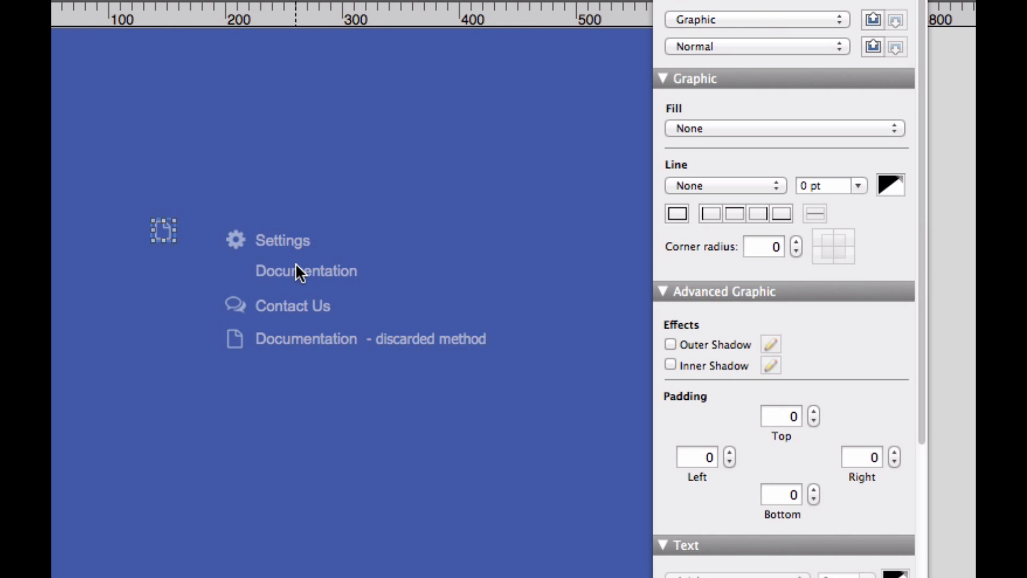
click(312, 268)
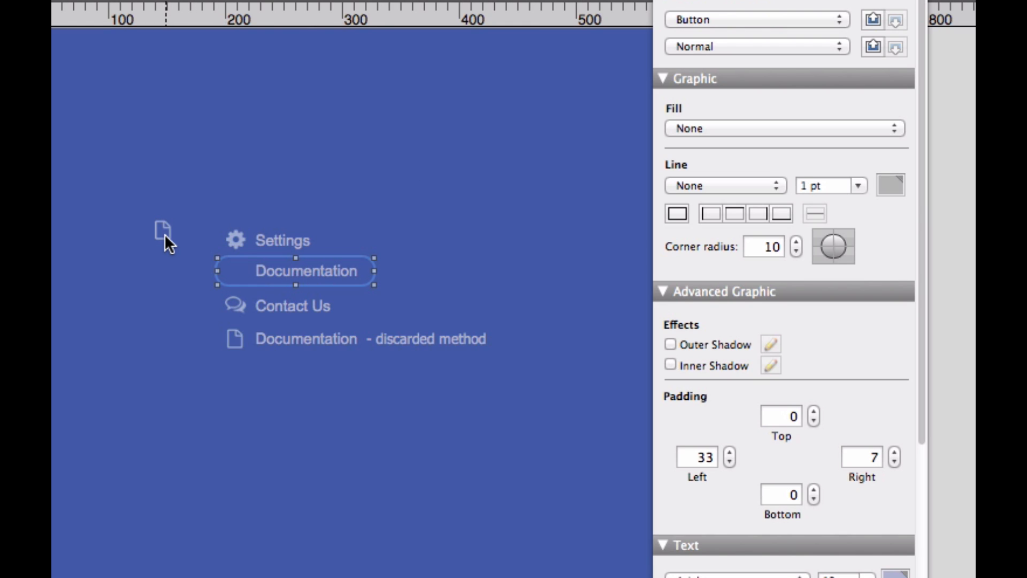
click(255, 104)
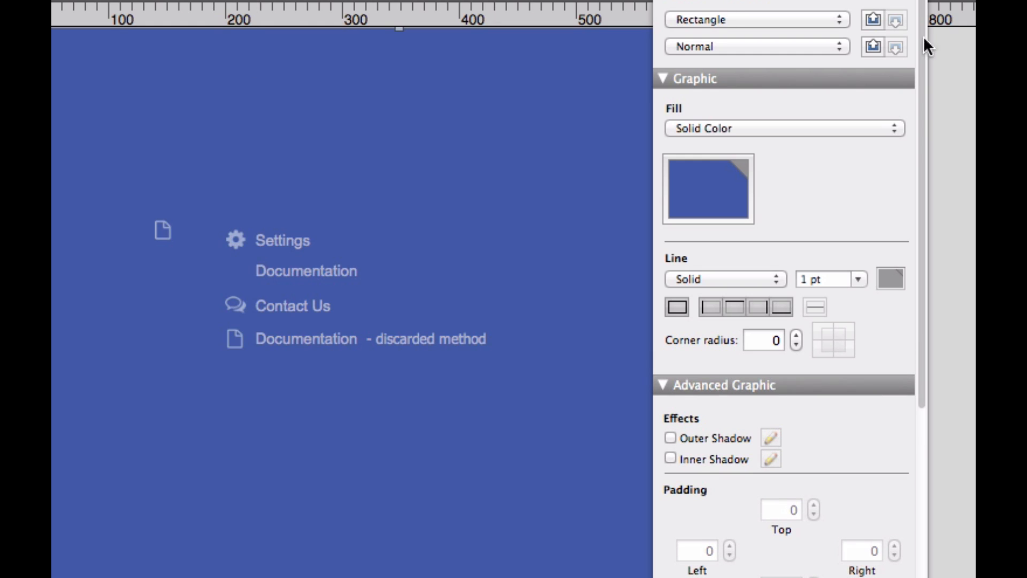
click(712, 177)
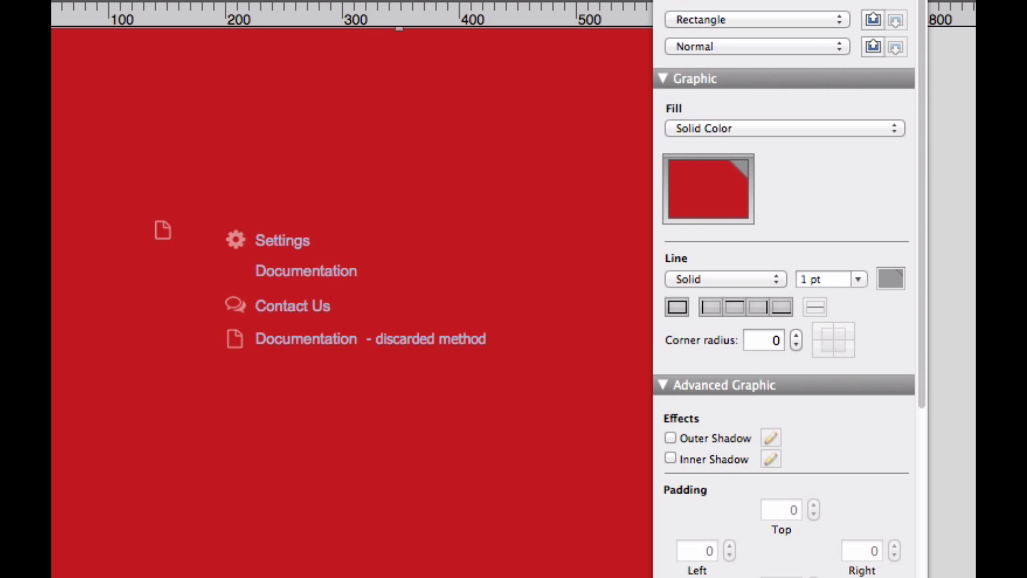
key(super+z)
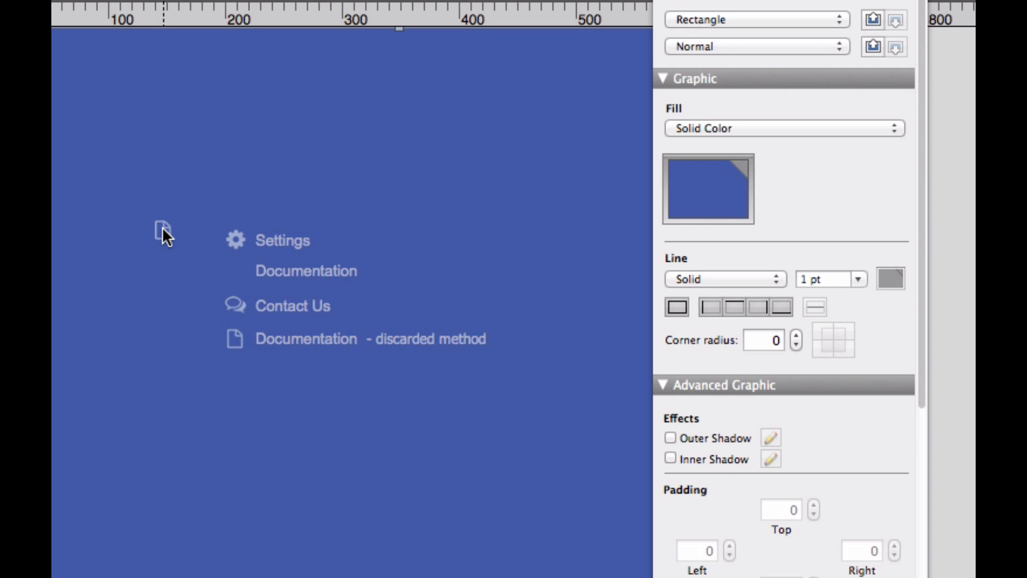
drag(162, 227, 235, 264)
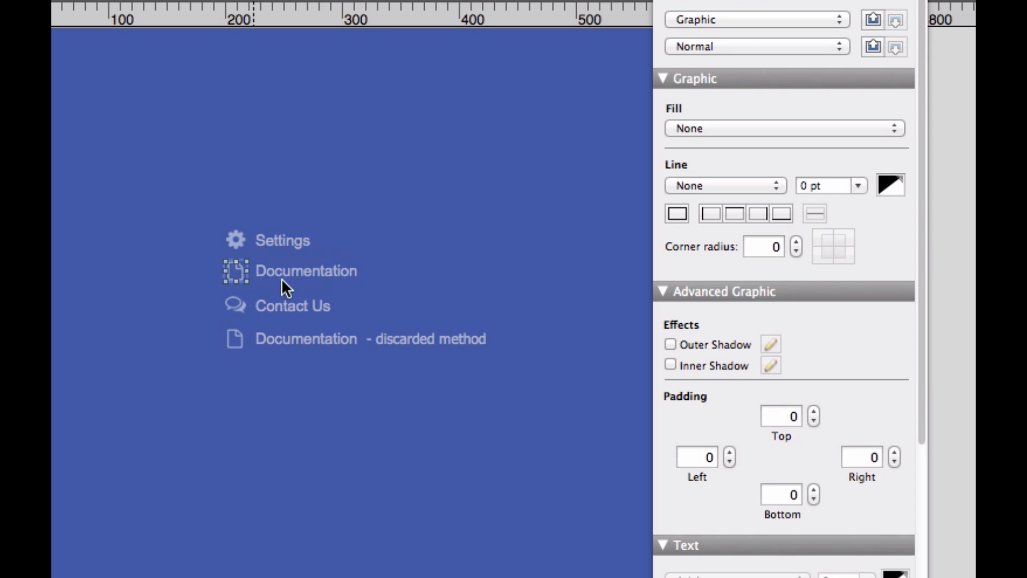
- Enlarge the Documentation button below Settings and move its document icon down to line up with the label
click(344, 270)
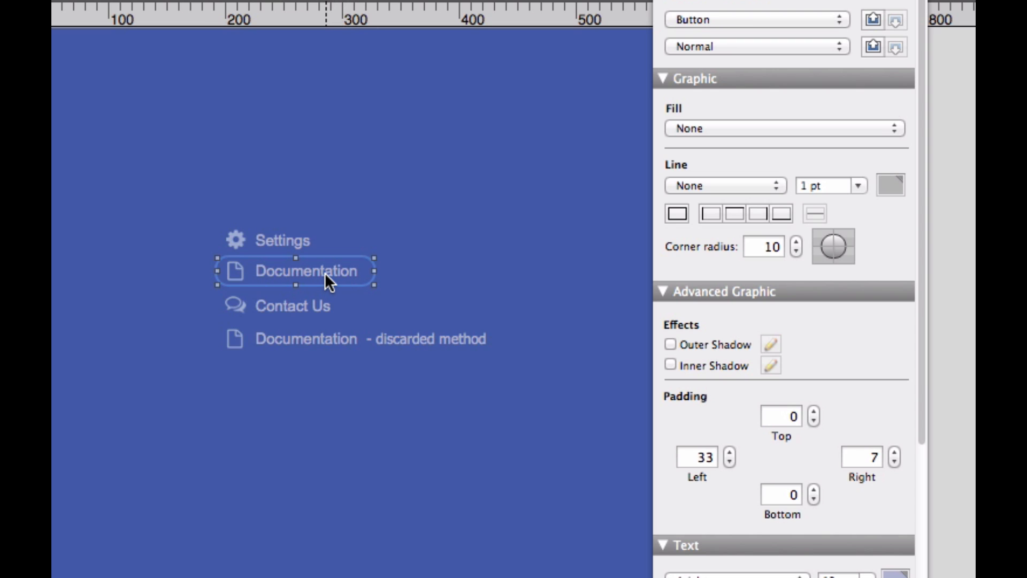
drag(377, 281, 384, 304)
click(239, 269)
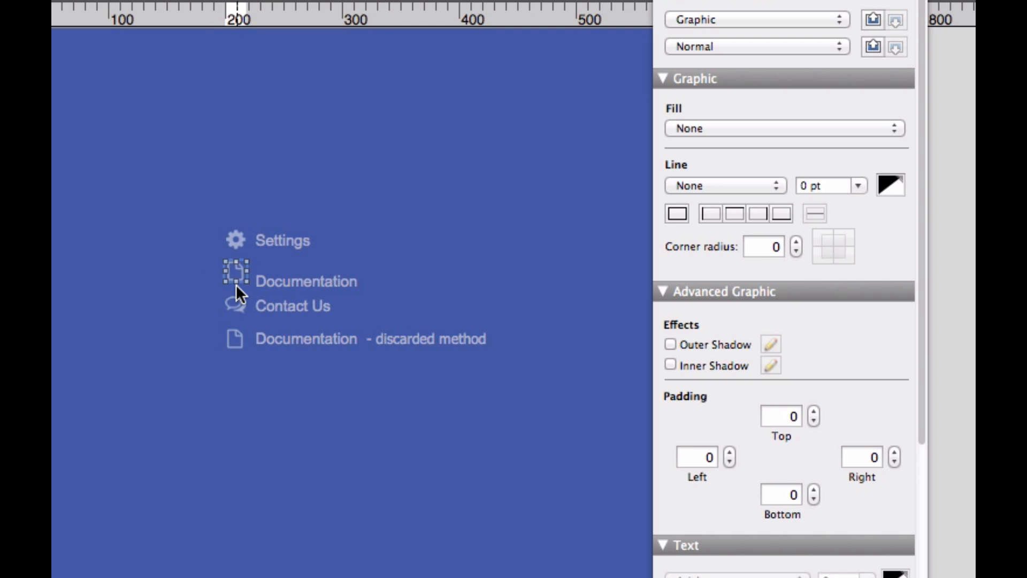
drag(239, 278, 235, 285)
- Move the enlarged Documentation button together with its document icon to the empty area above Settings
shift+click(308, 279)
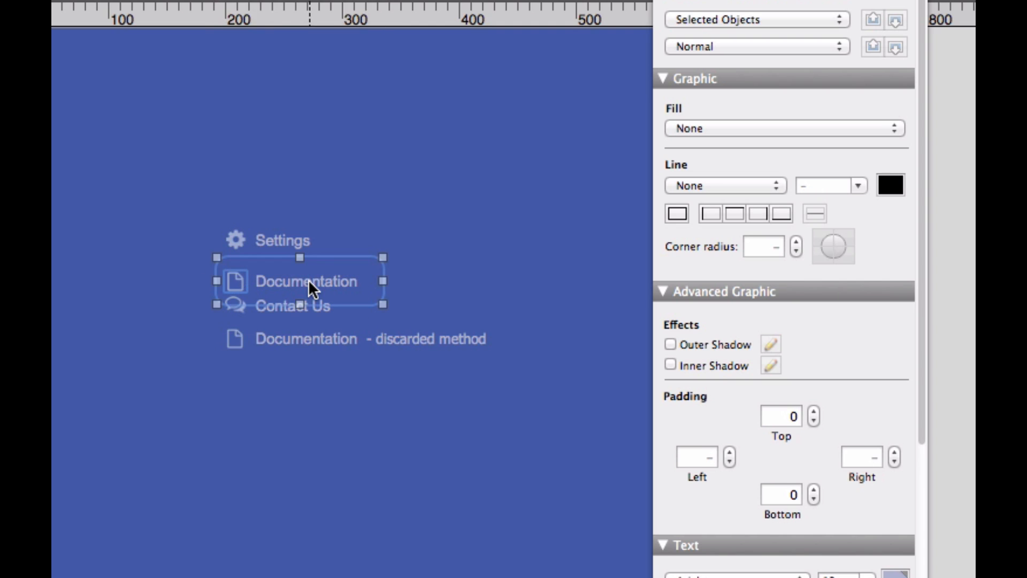
drag(308, 279, 313, 146)
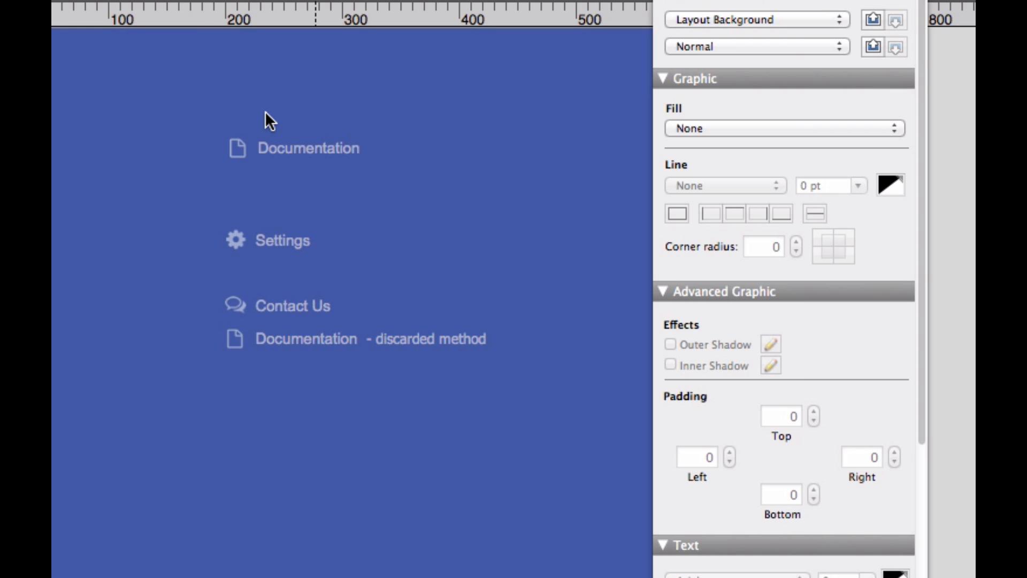
- Select the discarded-method Documentation button below Contact Us
click(308, 348)
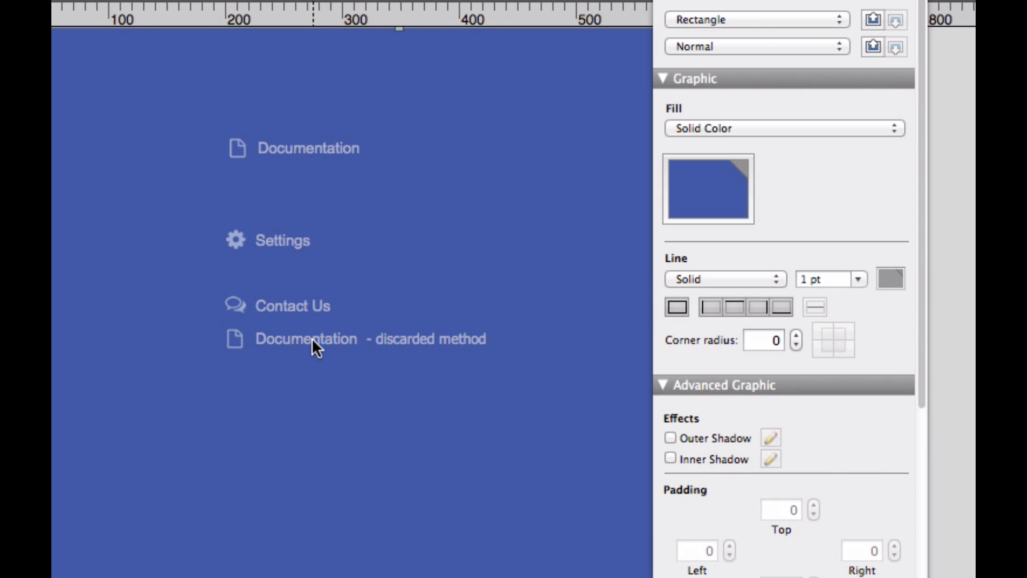
click(314, 340)
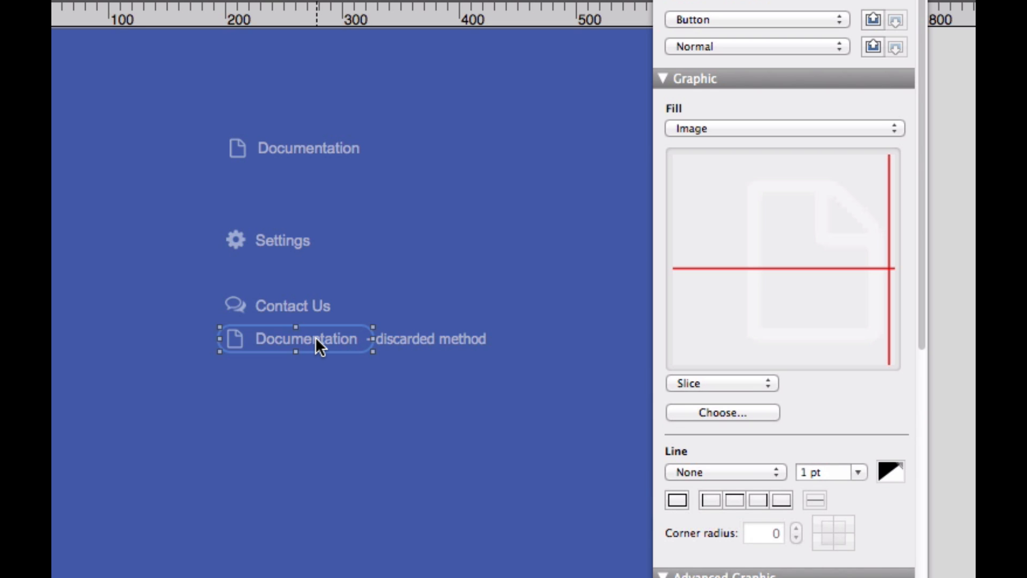